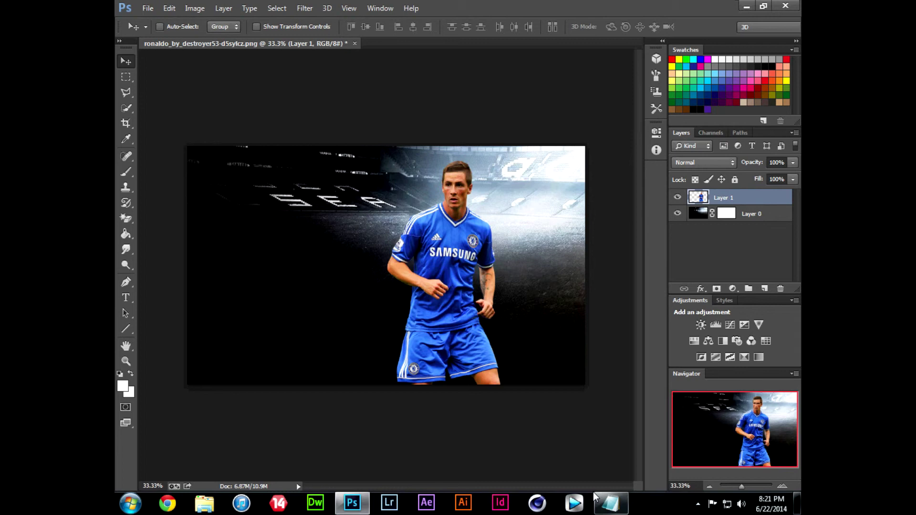
Read through the tutorial introduction in Notepad and complete the smiley with ')'
click(610, 504)
drag(245, 293, 341, 293)
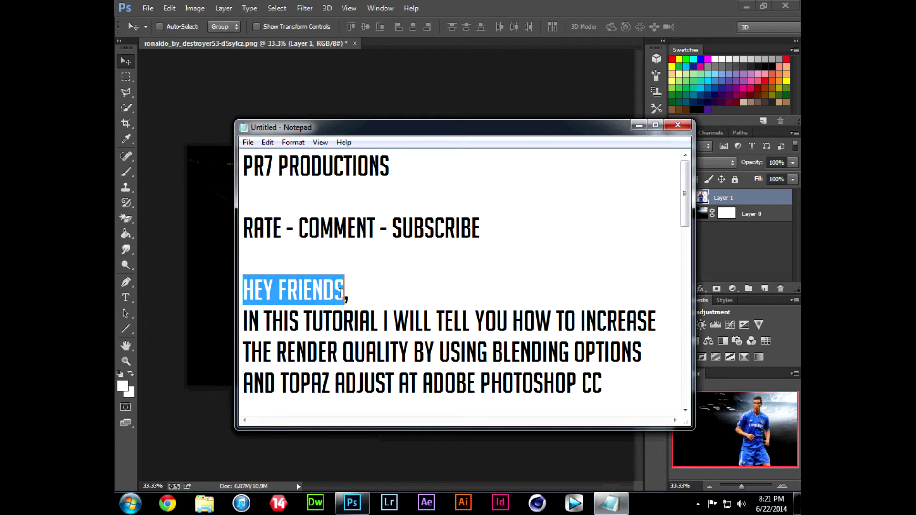
drag(241, 321, 658, 310)
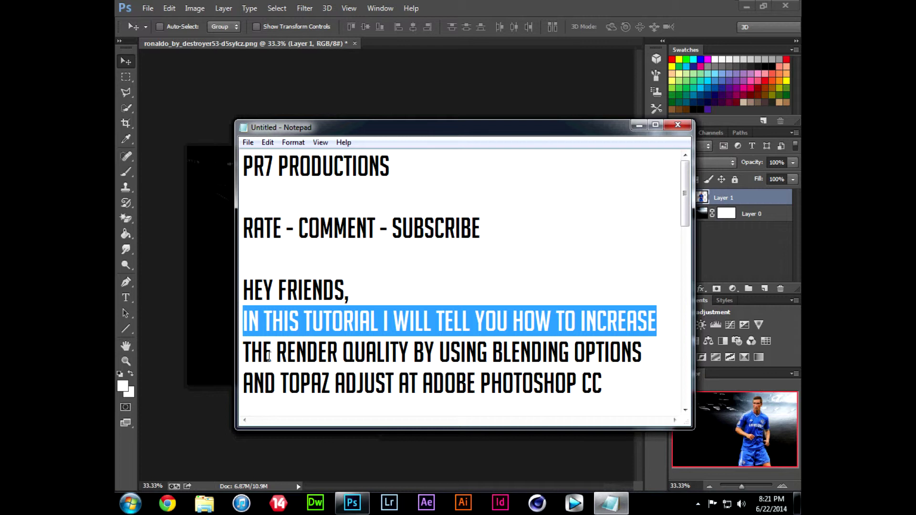
drag(246, 353, 638, 357)
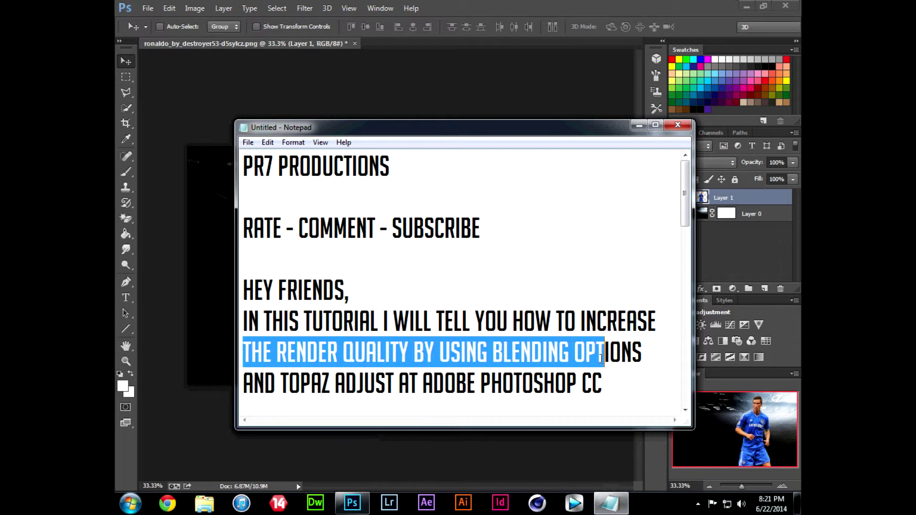
drag(242, 384, 619, 386)
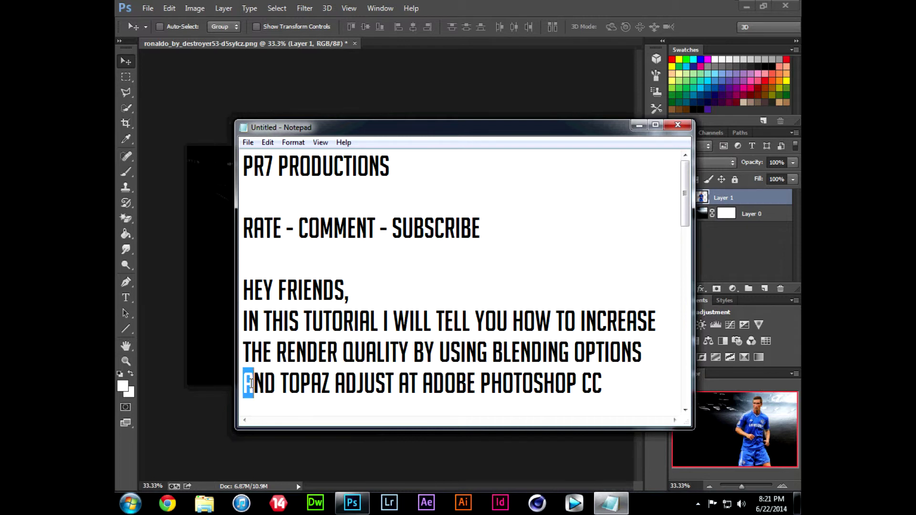
click(621, 386)
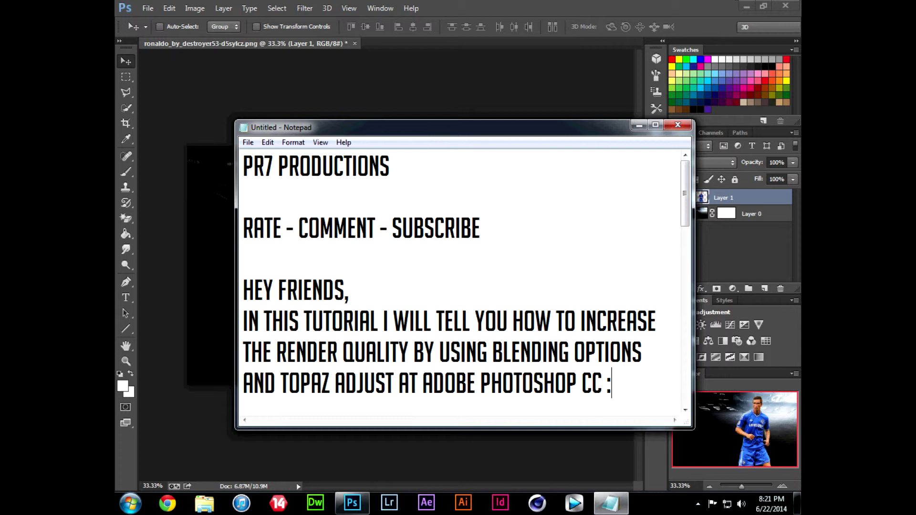
text())
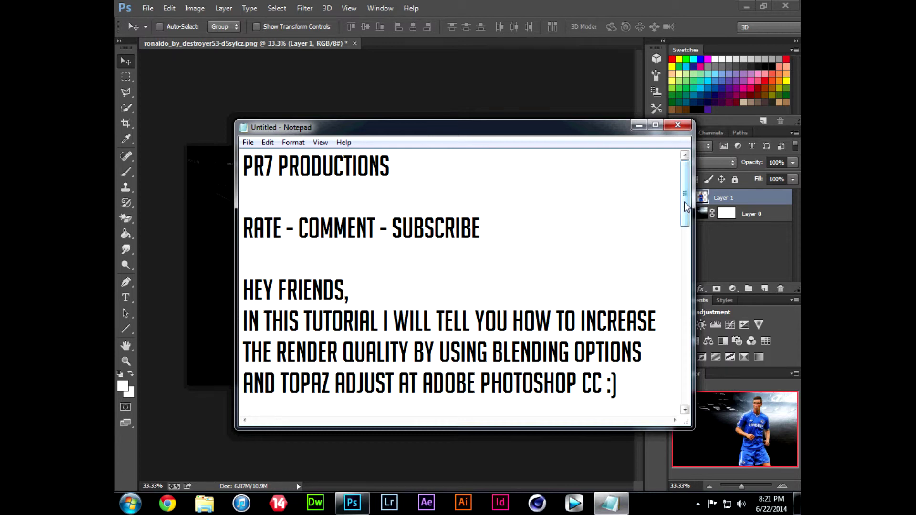
Scroll down the notes and highlight the 'open a render' step
drag(685, 208, 686, 255)
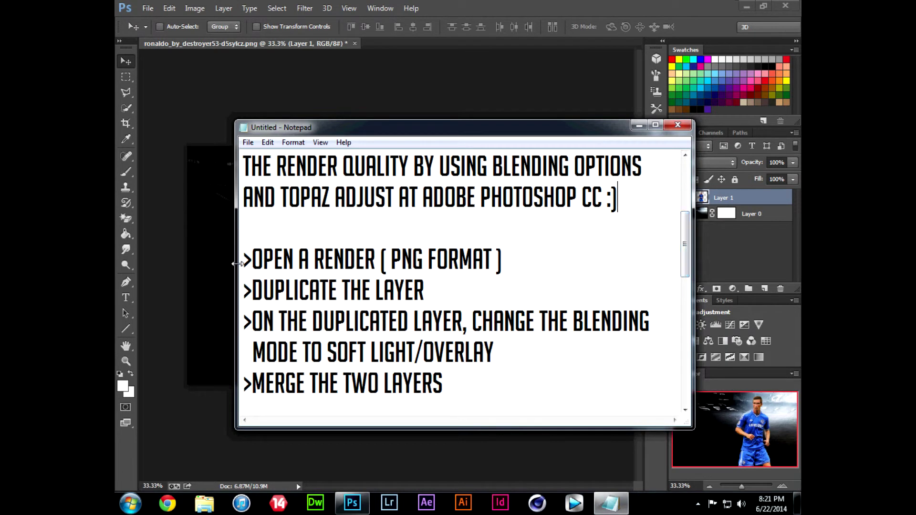
drag(244, 259, 505, 262)
click(509, 262)
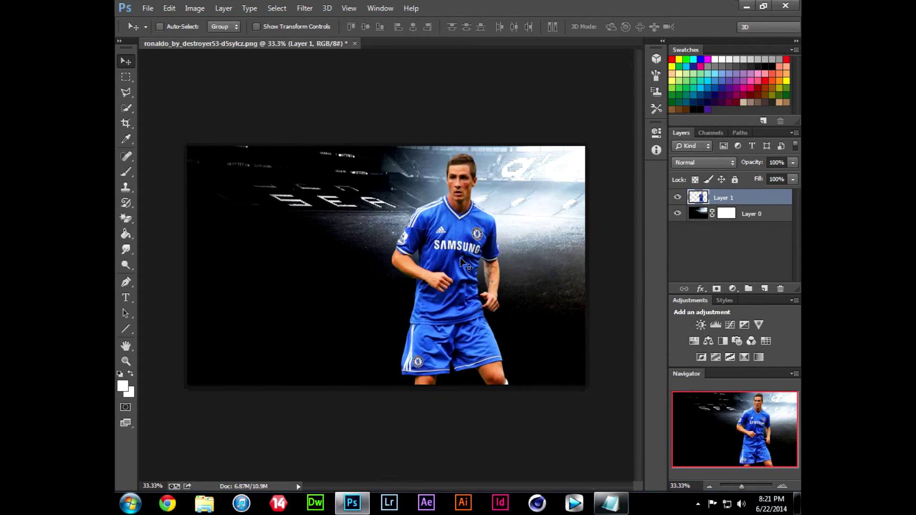
Nudge the footballer slightly right and down, then duplicate Layer 1
drag(463, 264, 473, 269)
click(611, 503)
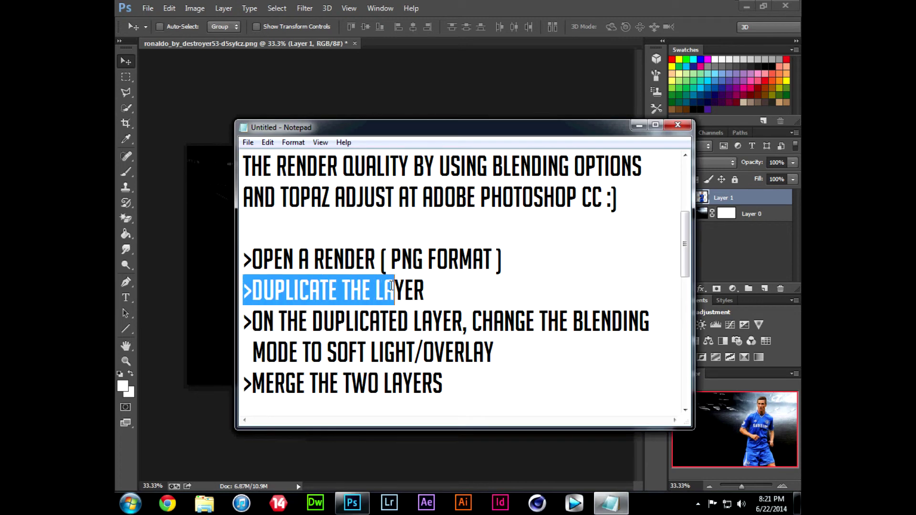
drag(243, 290, 425, 290)
click(464, 281)
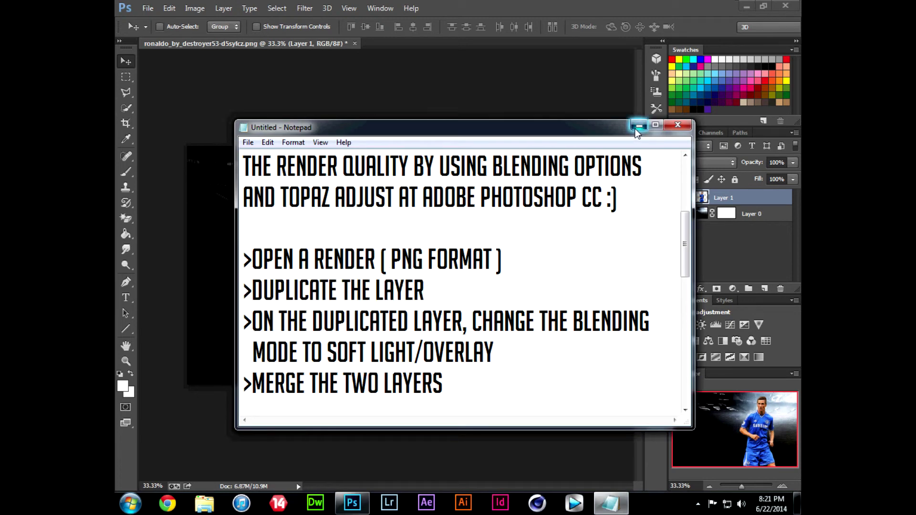
click(728, 198)
right_click(730, 201)
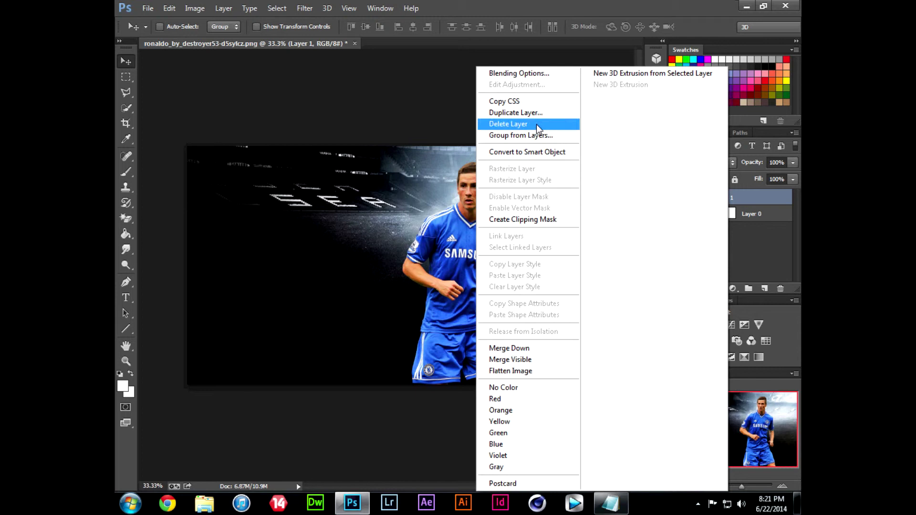
click(525, 115)
click(561, 152)
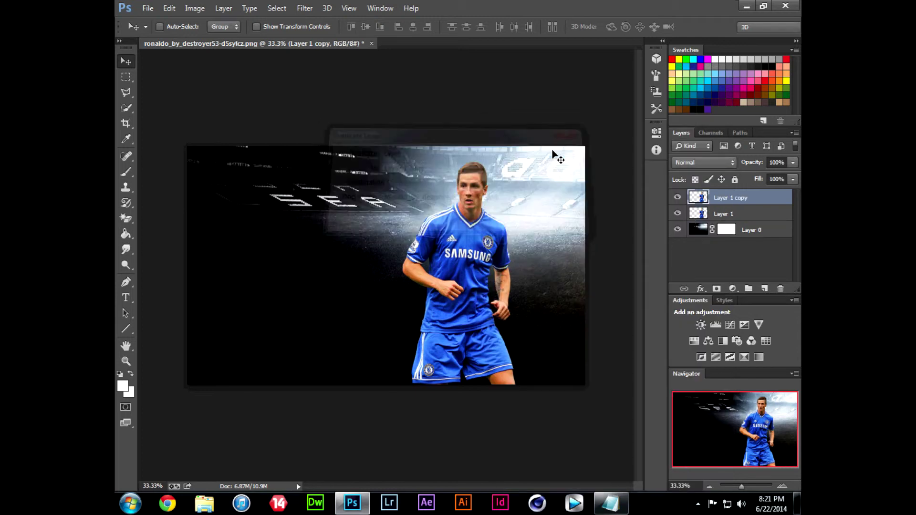
Set the layer copy's blend mode to Soft Light after trying Overlay
click(607, 509)
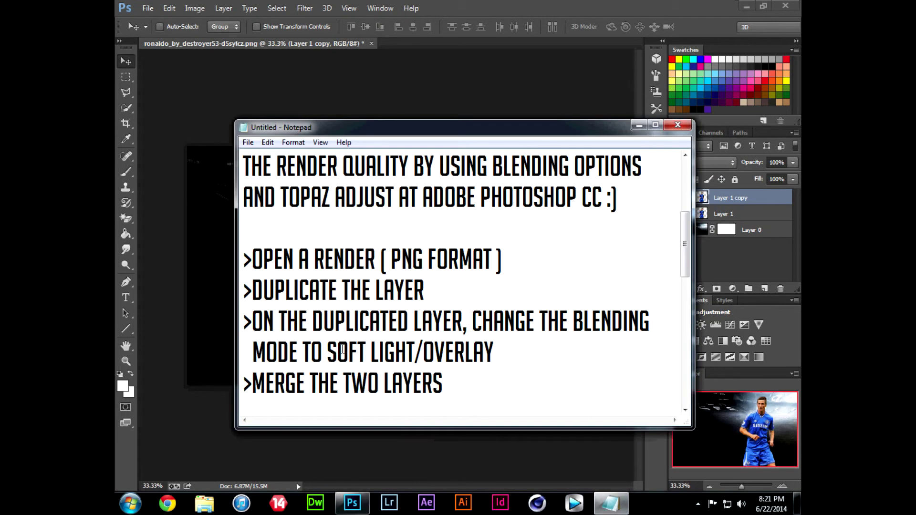
drag(241, 320, 650, 310)
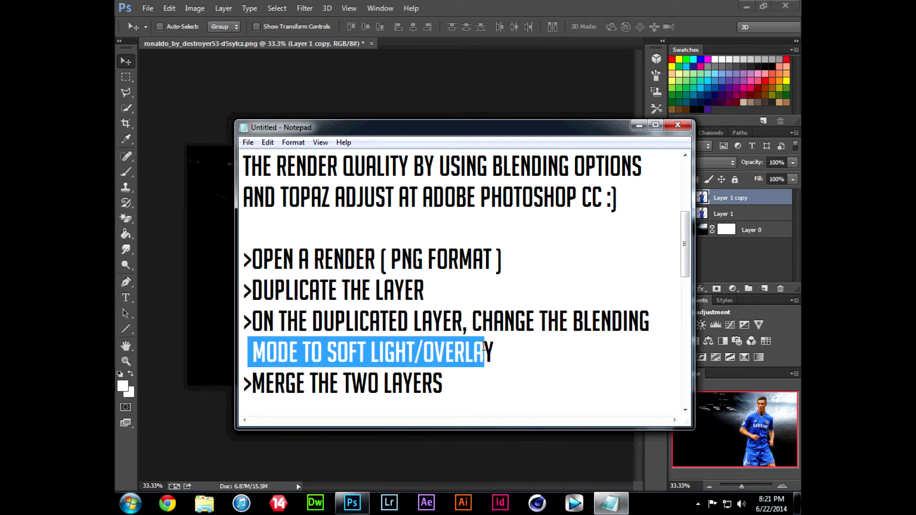
drag(251, 354, 496, 353)
click(540, 336)
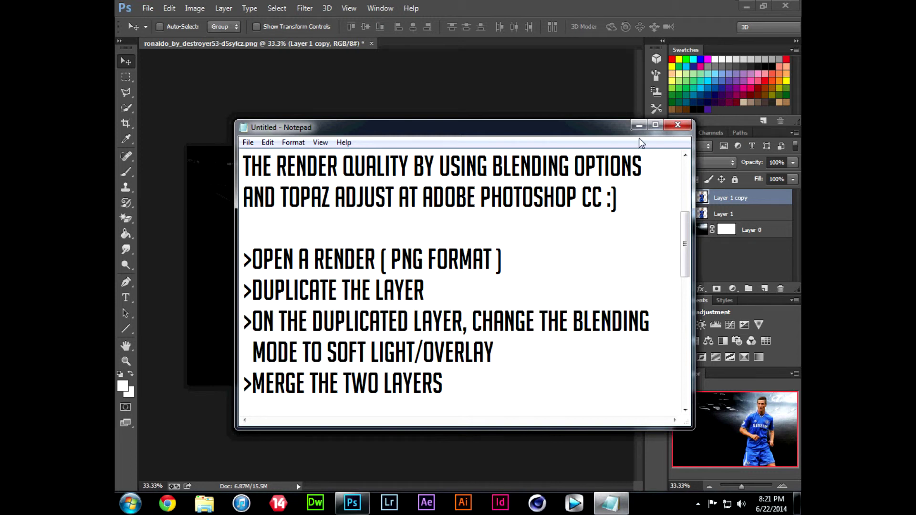
click(638, 126)
click(704, 162)
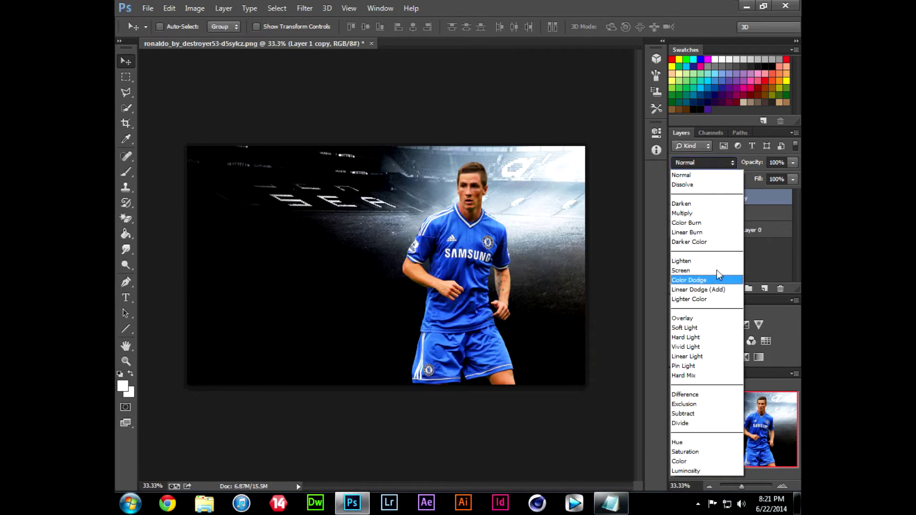
click(689, 317)
click(687, 165)
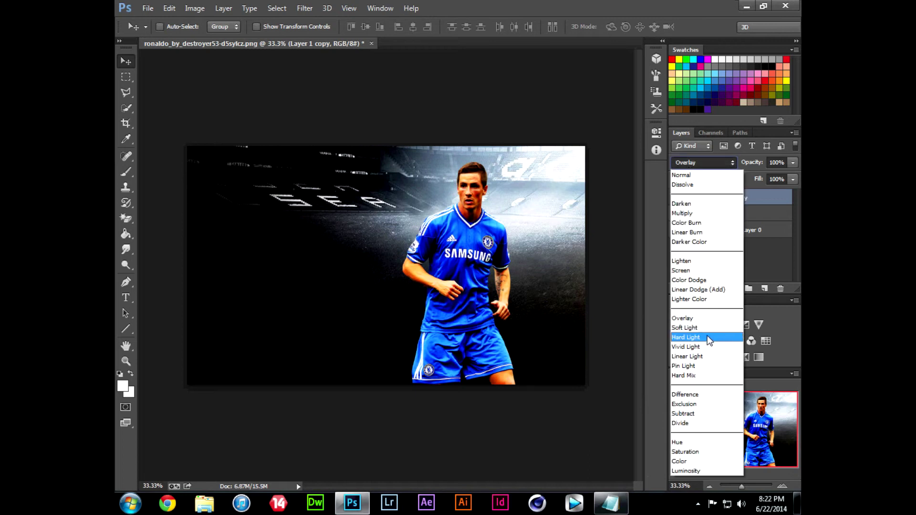
click(691, 311)
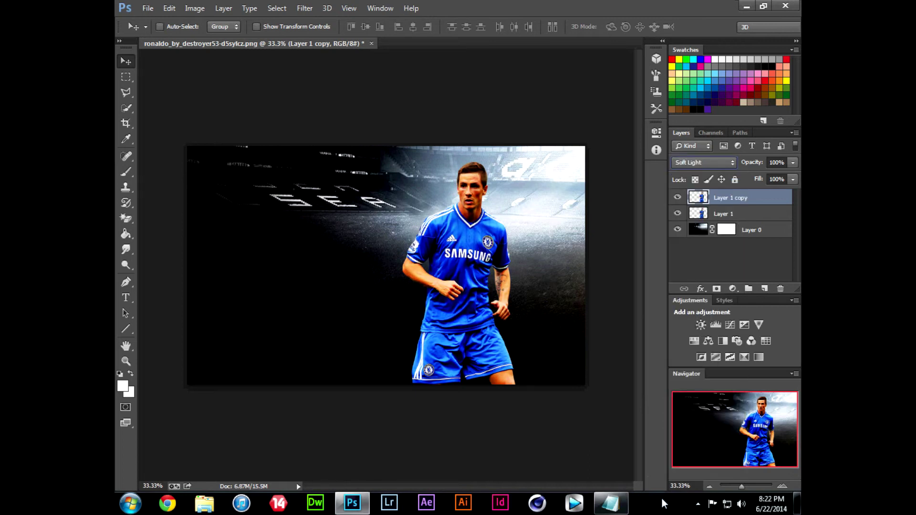
click(611, 503)
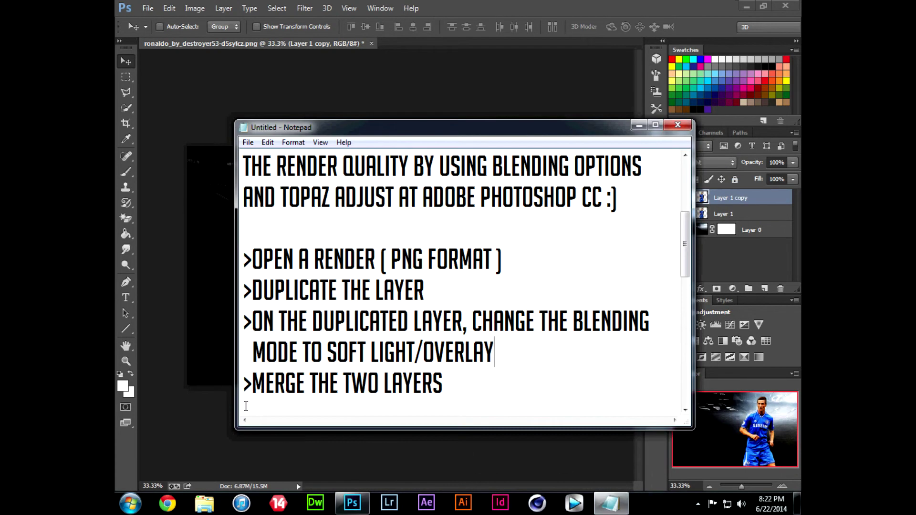
Select Layer 1 together with its copy and merge them into one layer
drag(243, 382, 471, 382)
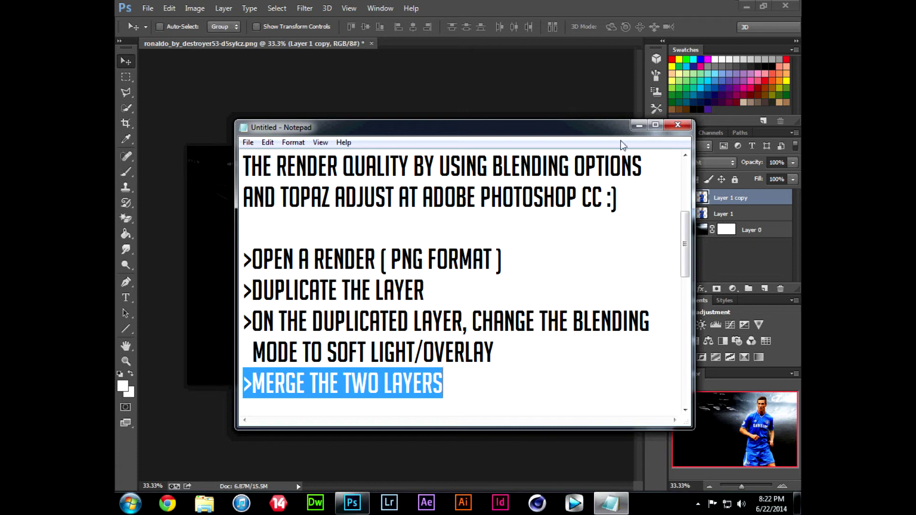
click(638, 125)
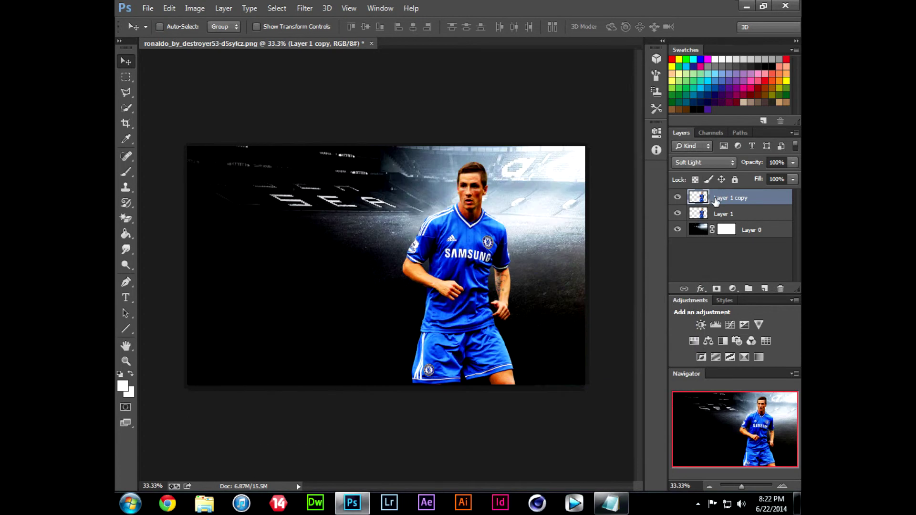
shift+click(726, 213)
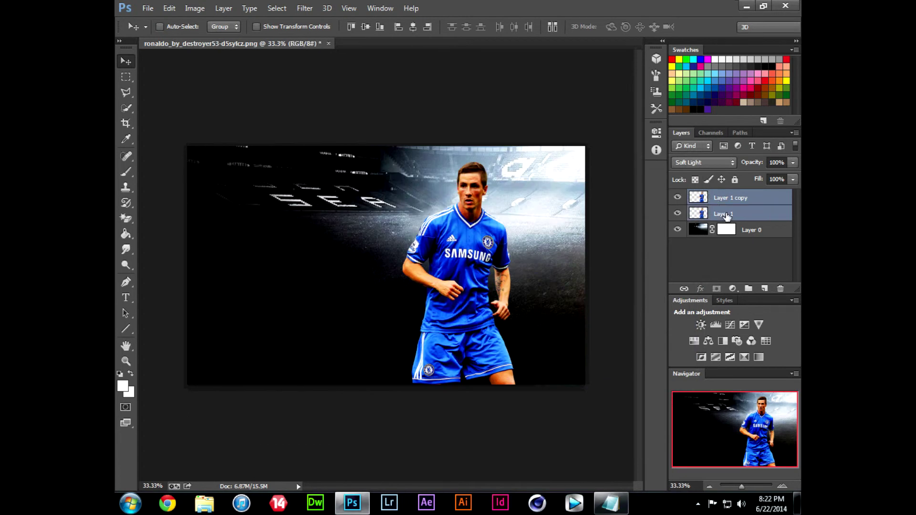
right_click(731, 198)
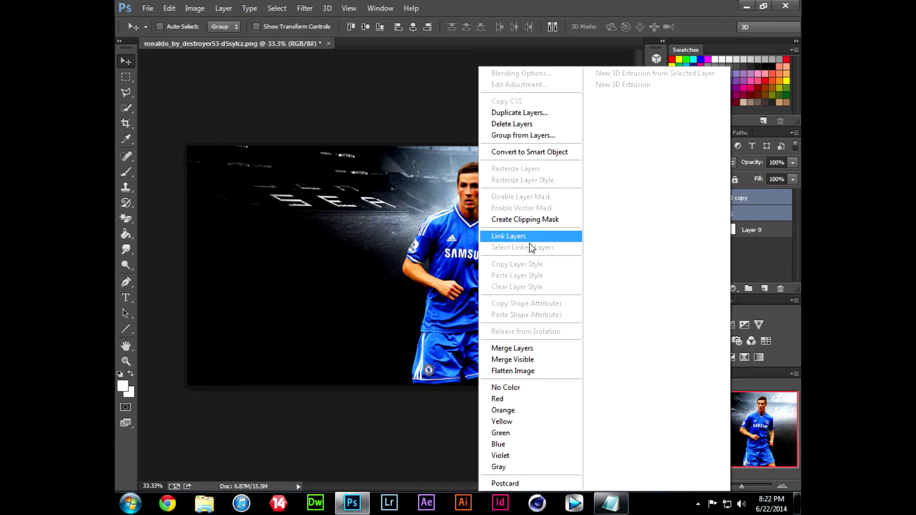
click(519, 352)
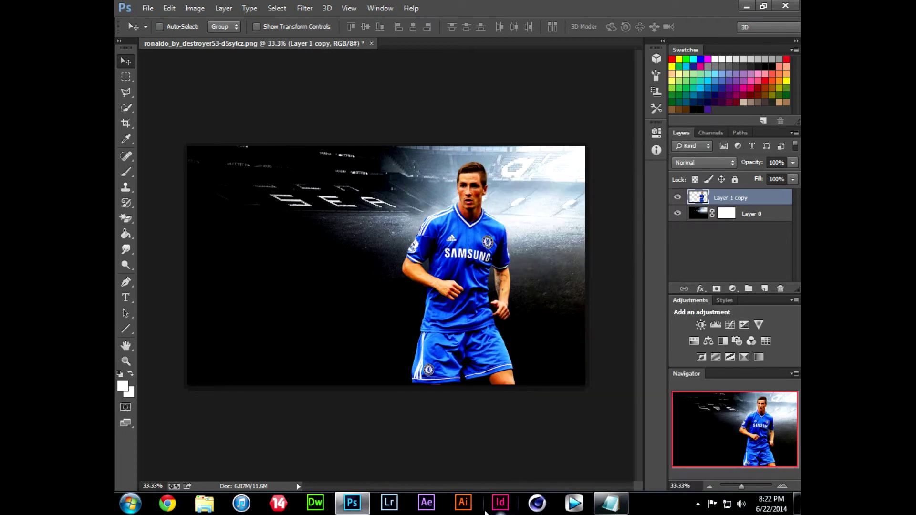
click(599, 509)
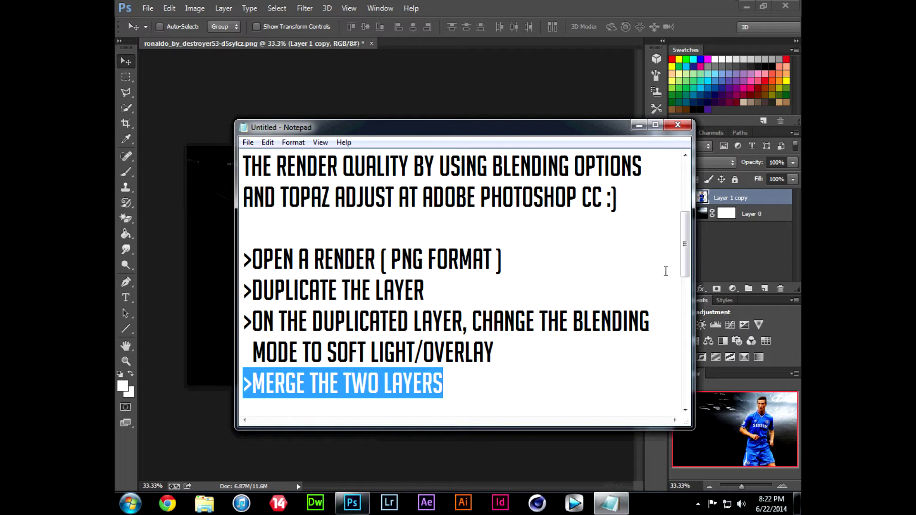
Add a closing parenthesis after PLUGIN INSTALLED in the notes
drag(689, 249, 691, 290)
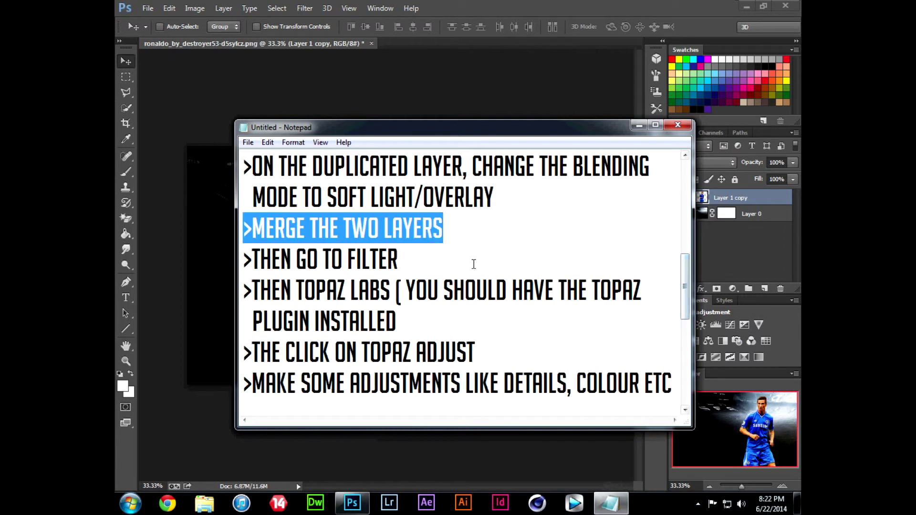
mouse_move(398, 260)
mouse_down()
mouse_move(243, 260)
mouse_move(292, 289)
mouse_move(647, 287)
mouse_up()
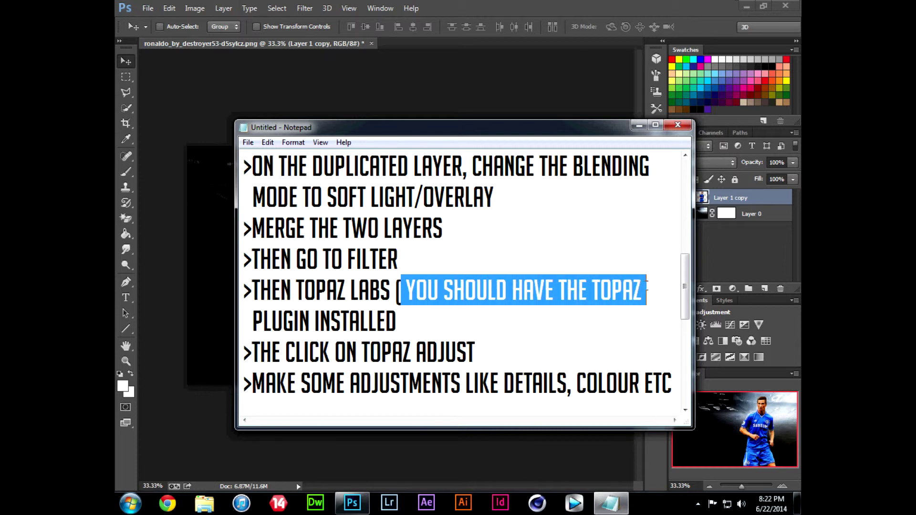
drag(253, 320, 403, 318)
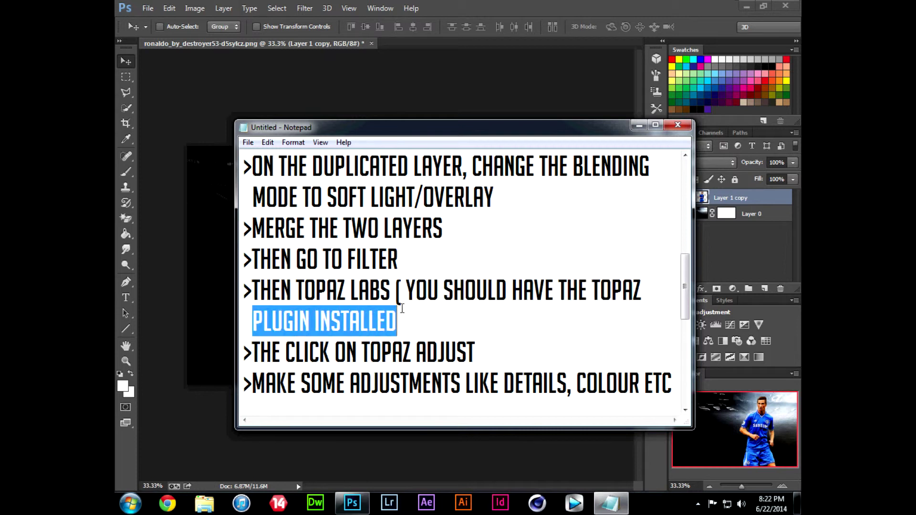
click(401, 317)
text())
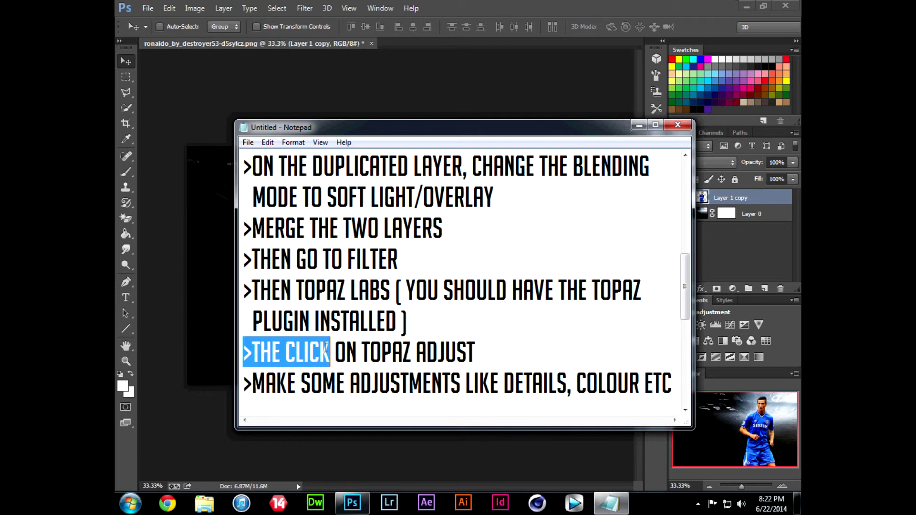
Review the Topaz Adjust line and bring up Photoshop's Filter menu
drag(244, 353, 474, 346)
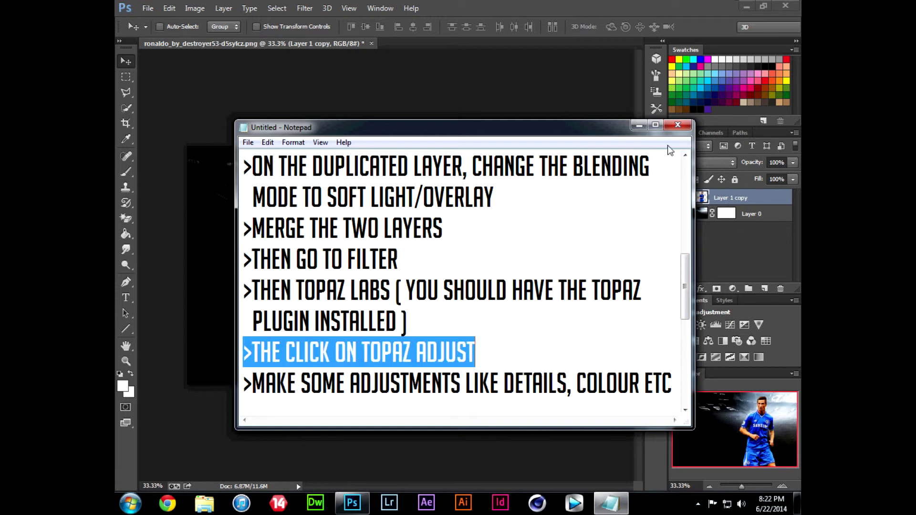
click(639, 125)
click(304, 9)
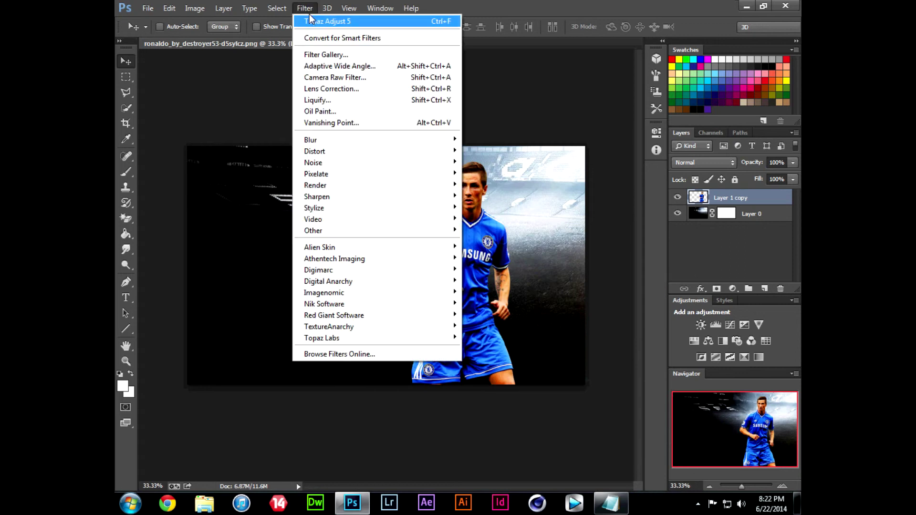
mouse_move(322, 338)
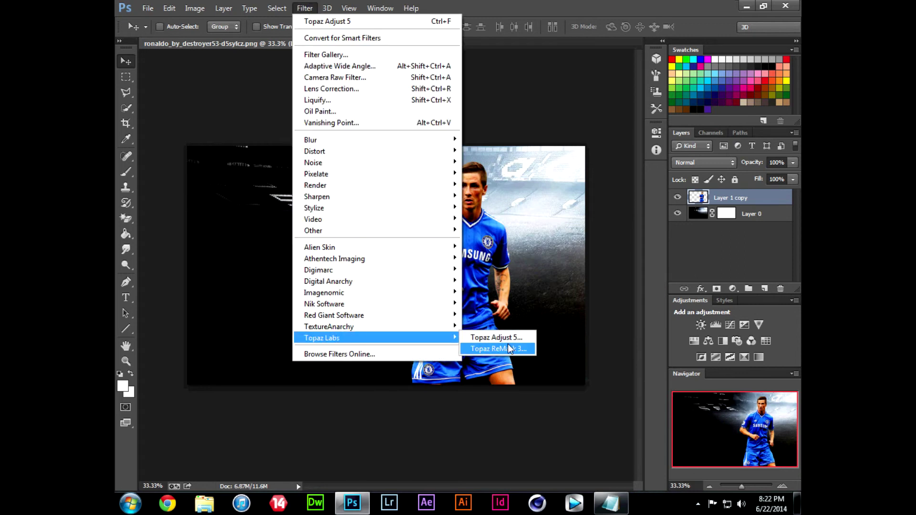
Launch Topaz Adjust 5 on the footballer and check the adjustment step in the notes
click(517, 339)
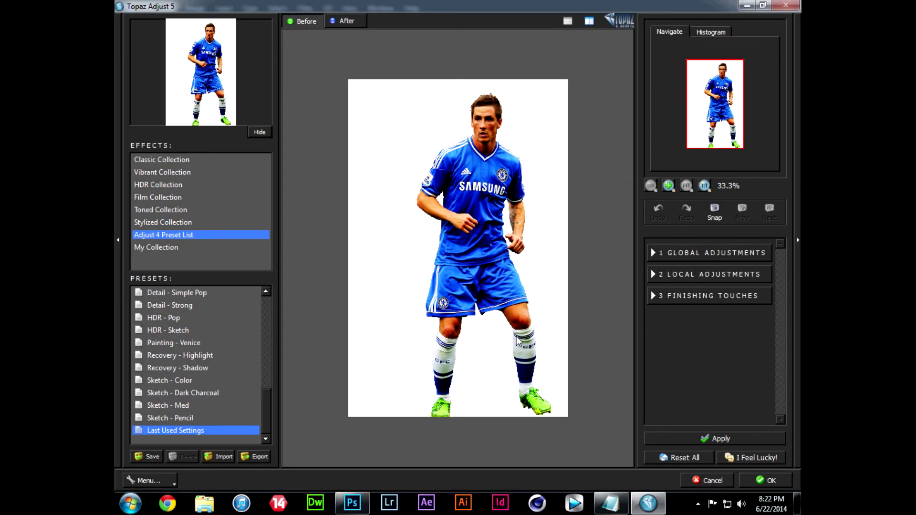
click(610, 503)
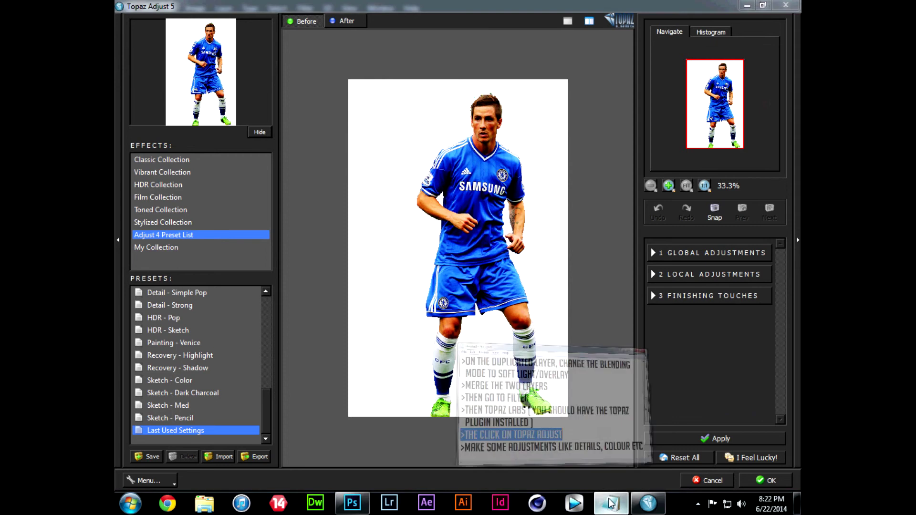
scroll(266, 344, down, 2)
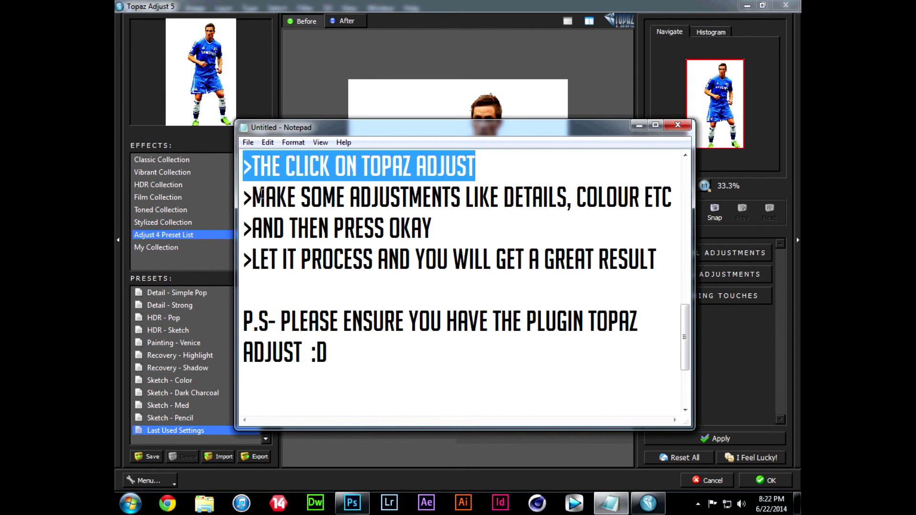
drag(254, 195, 671, 203)
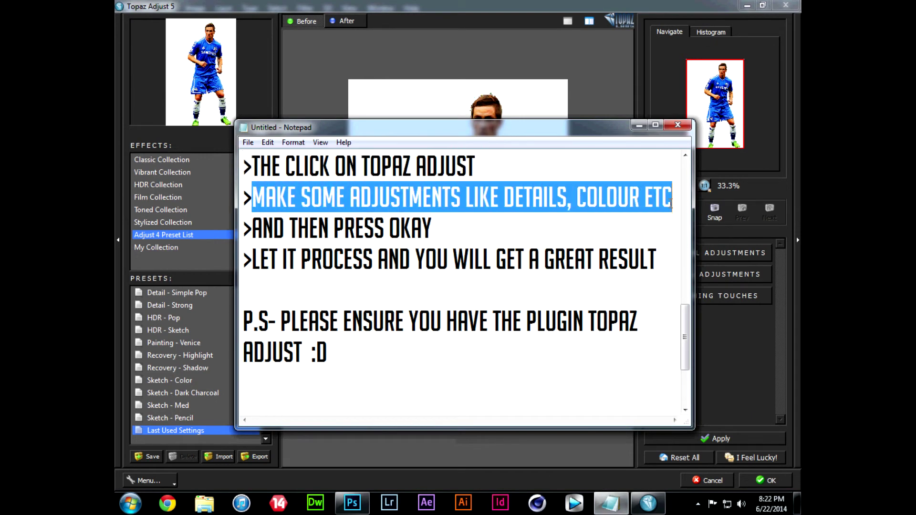
click(638, 125)
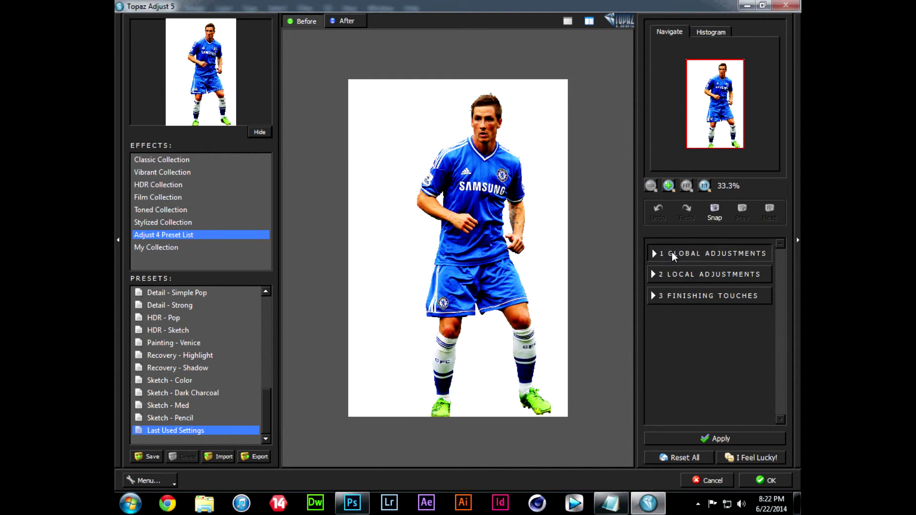
Show the Details settings at 100% zoom and raise Strength and Detail Boost to 1.46
click(672, 252)
click(715, 282)
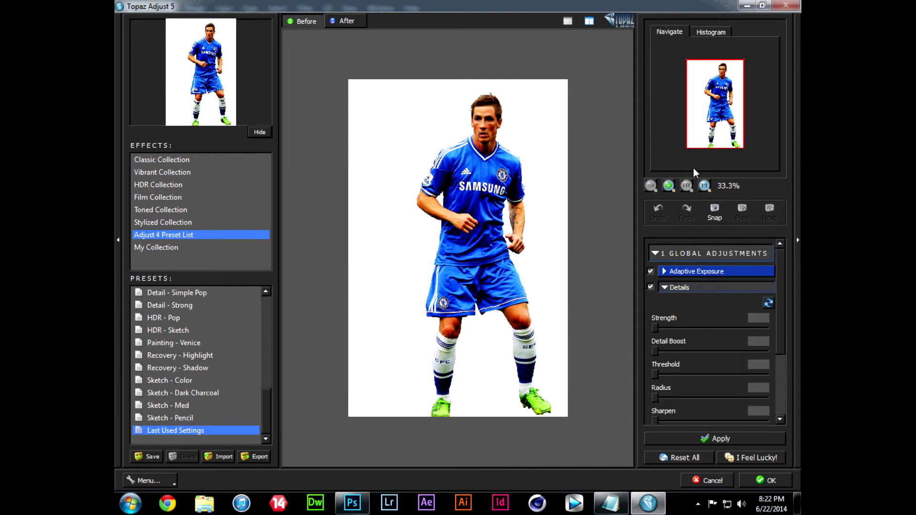
click(670, 186)
drag(713, 110, 708, 104)
click(677, 328)
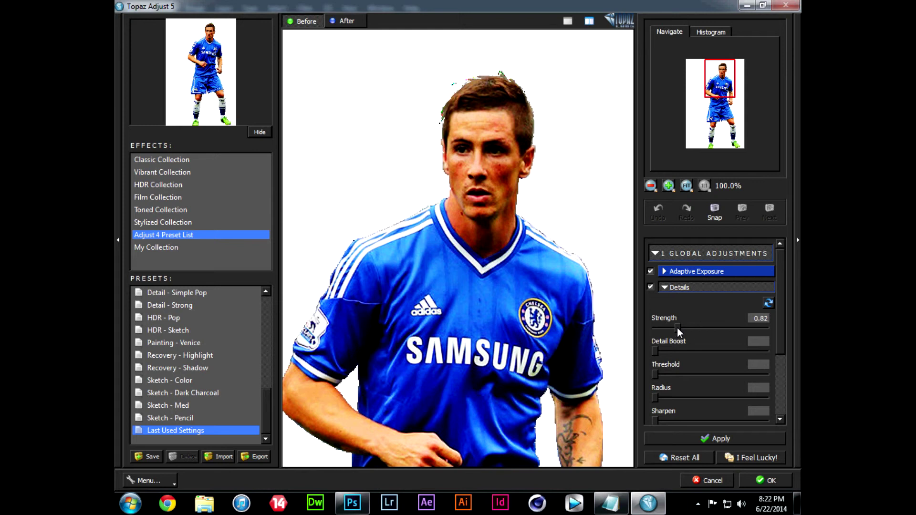
drag(686, 328, 690, 349)
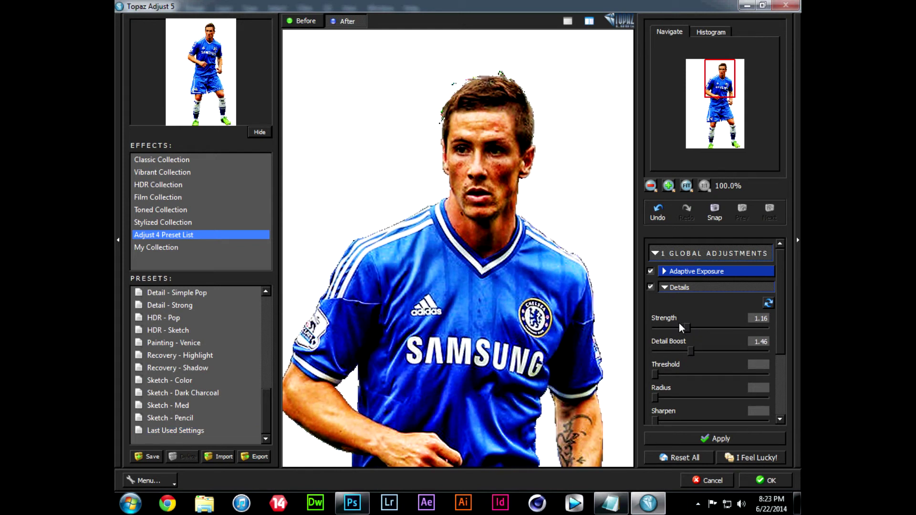
drag(689, 326, 682, 326)
Set Threshold 0.10, Radius 19.25, Sharpen 1.66, then fine-tune Strength and Detail Boost
click(691, 374)
mouse_move(691, 371)
mouse_down()
mouse_move(720, 373)
mouse_move(698, 376)
mouse_up()
click(680, 396)
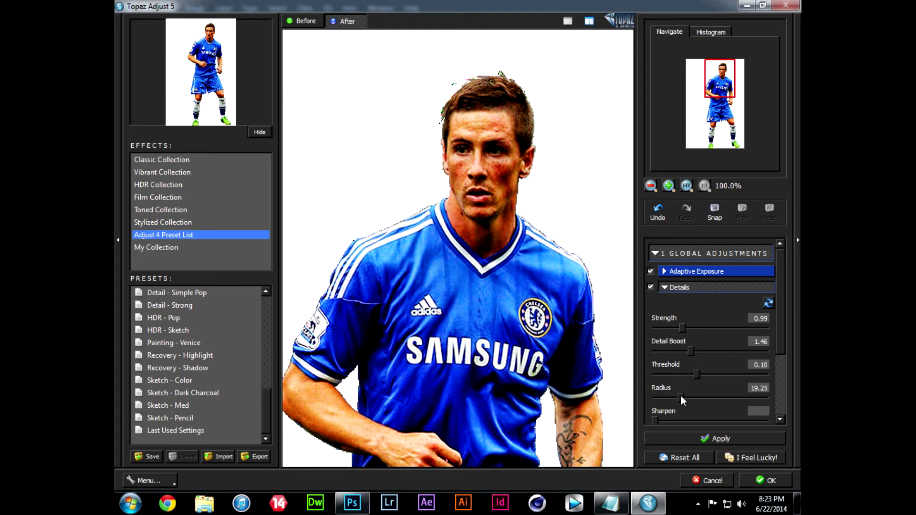
drag(687, 420, 697, 420)
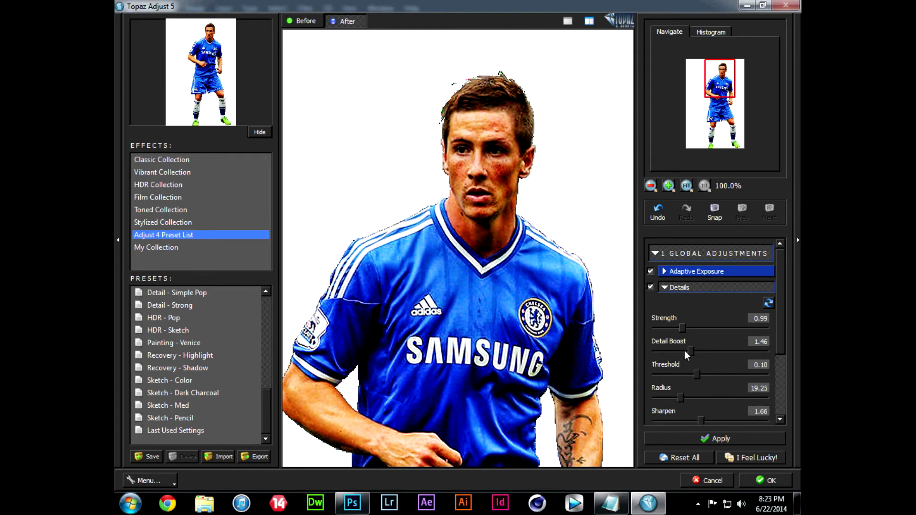
mouse_move(688, 327)
mouse_down()
mouse_move(668, 328)
mouse_move(676, 327)
mouse_up()
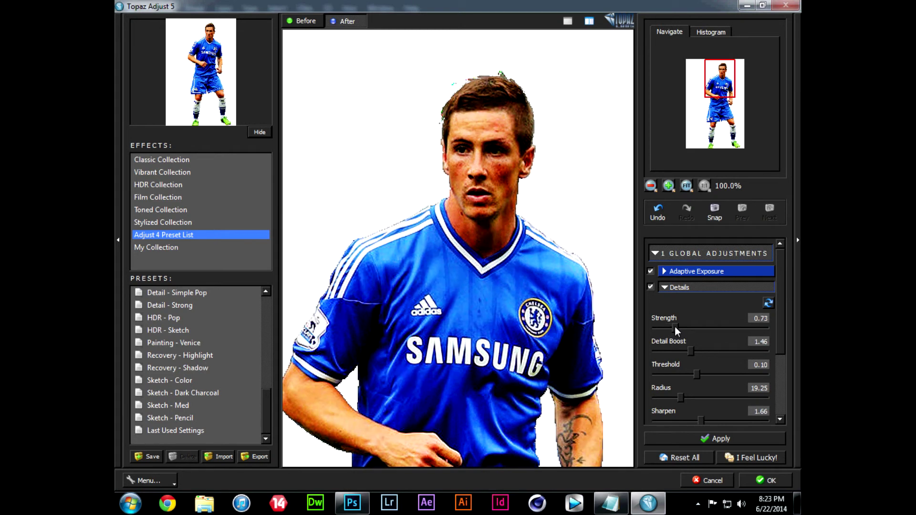
click(694, 351)
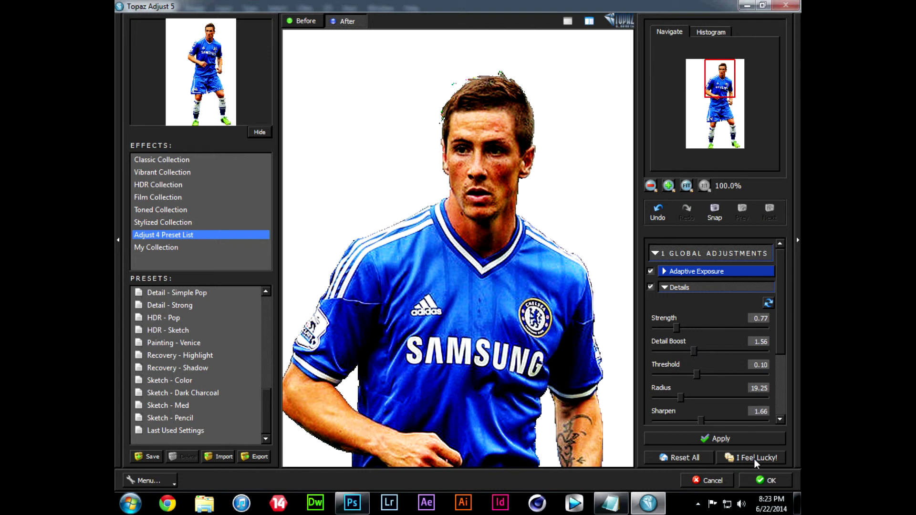
click(610, 503)
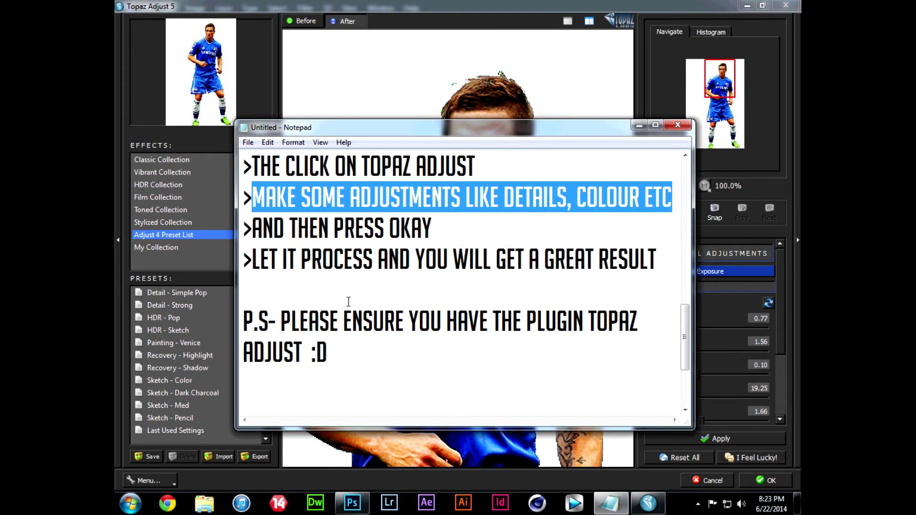
drag(248, 229, 432, 229)
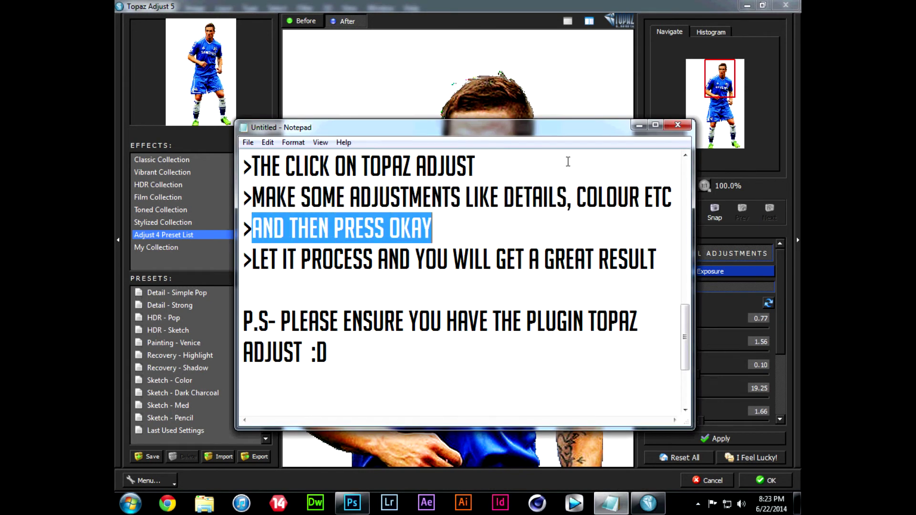
Show the Color settings and make initial Adaptive Saturation and Color Regions changes
click(639, 125)
click(691, 273)
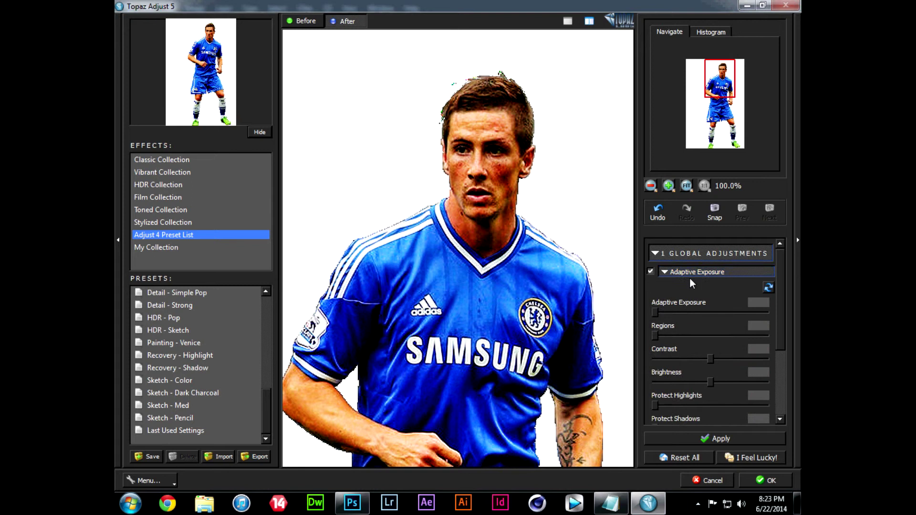
scroll(683, 296, down, 3)
scroll(680, 322, down, 2)
click(680, 351)
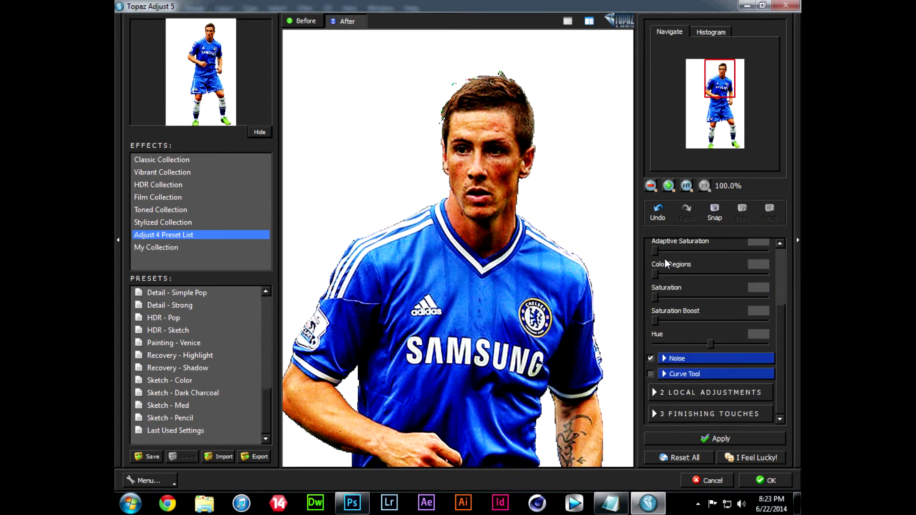
drag(654, 251, 660, 250)
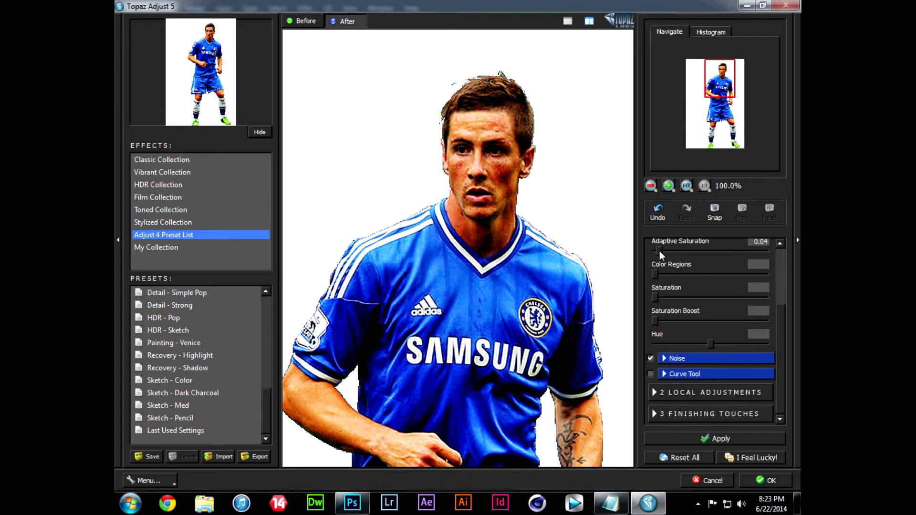
click(671, 275)
Set Saturation 0.54, Saturation Boost 0.27, Adaptive Saturation 0.12 and Color Regions 17
mouse_move(659, 298)
mouse_down()
mouse_move(680, 297)
mouse_move(663, 321)
mouse_up()
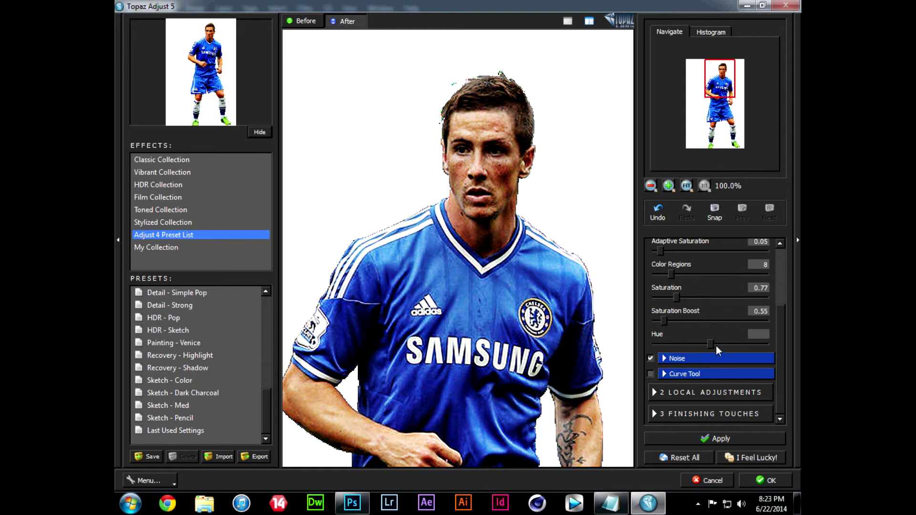
click(668, 297)
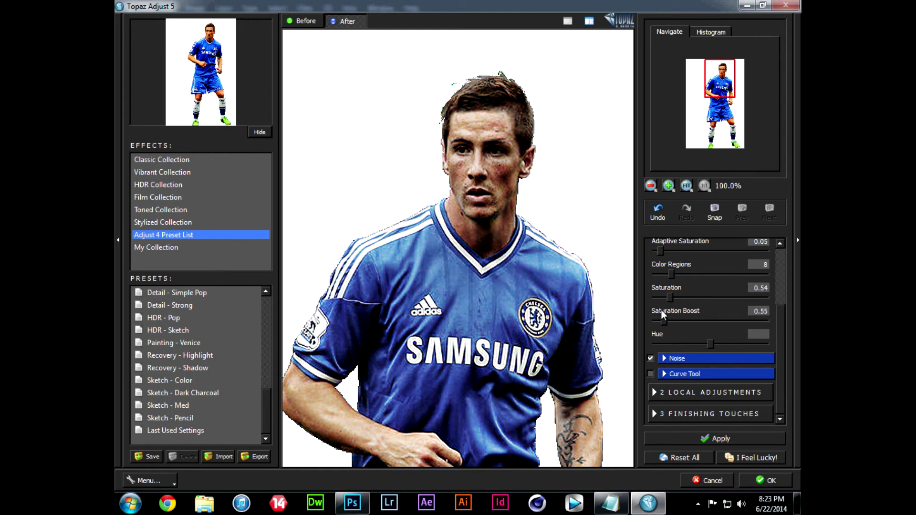
drag(663, 320, 656, 319)
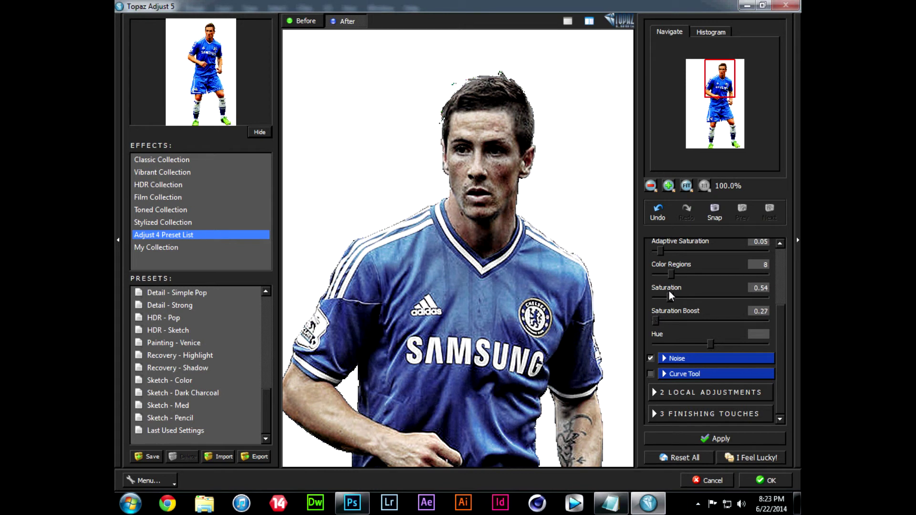
drag(660, 251, 655, 250)
scroll(699, 280, up, 1)
click(667, 284)
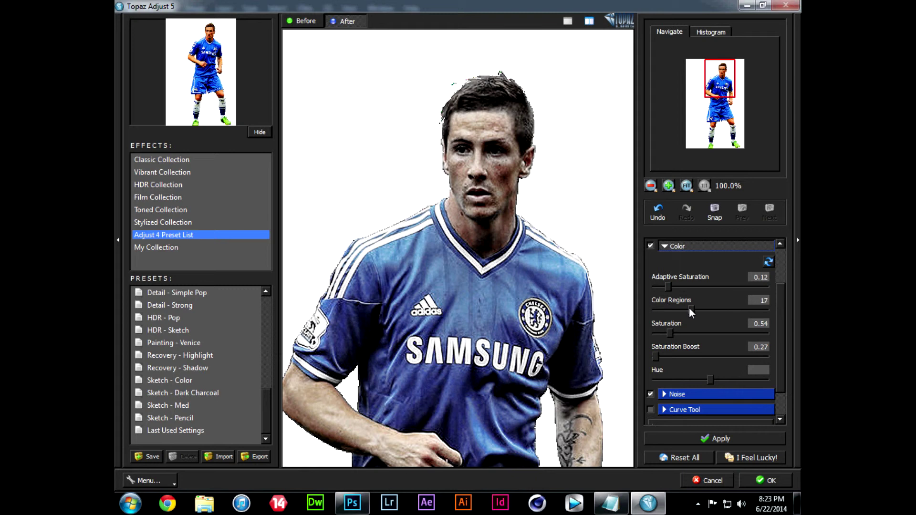
drag(666, 307, 693, 309)
Apply the Topaz adjustments, zoom in on the result, and restore the notes
click(753, 479)
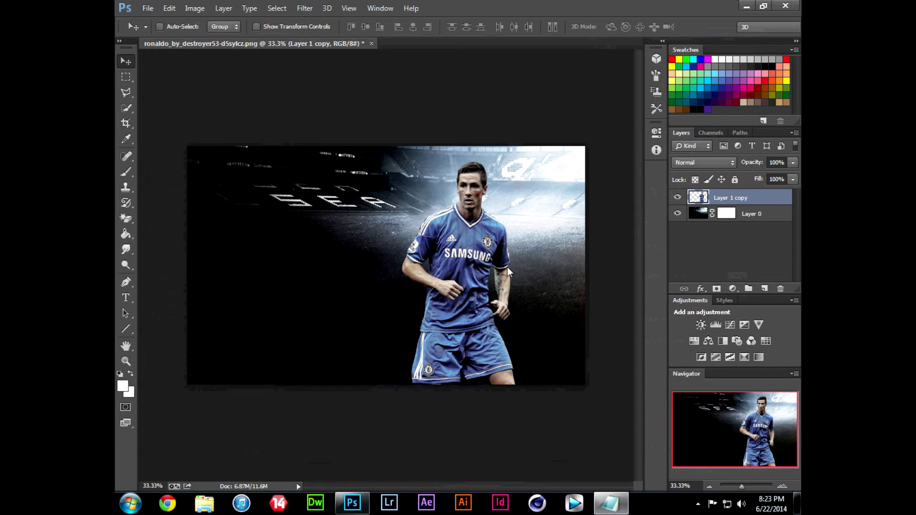
mouse_move(741, 485)
mouse_down()
mouse_move(757, 484)
mouse_move(742, 486)
mouse_up()
click(612, 510)
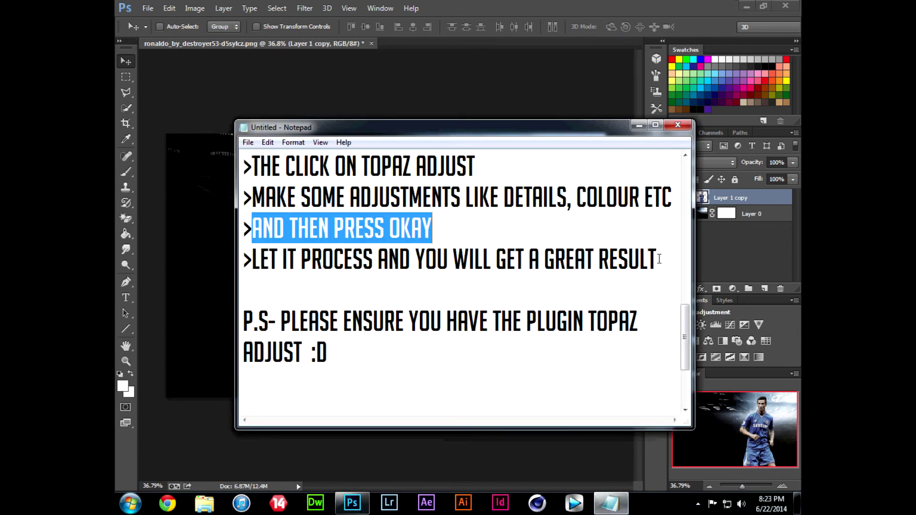
Add a new note line: 'I had a dull background so I made the colour'
drag(660, 259, 252, 260)
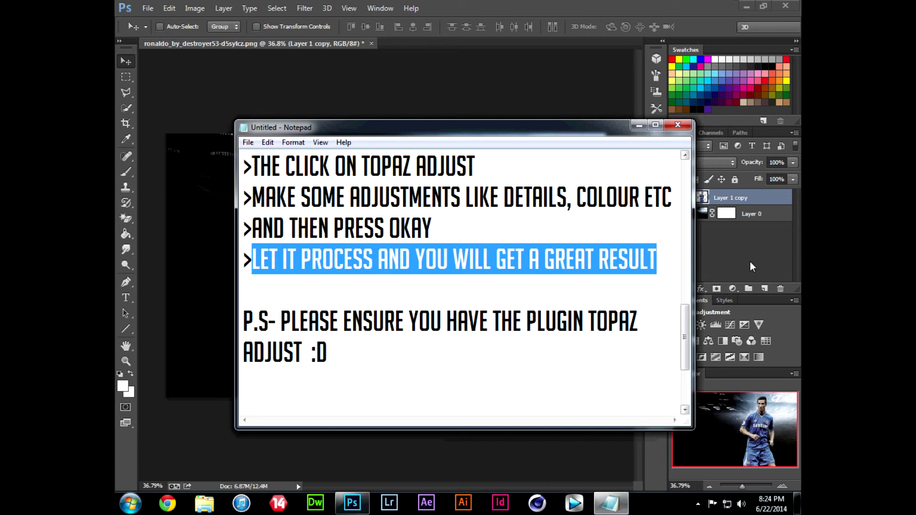
click(660, 263)
key(Return)
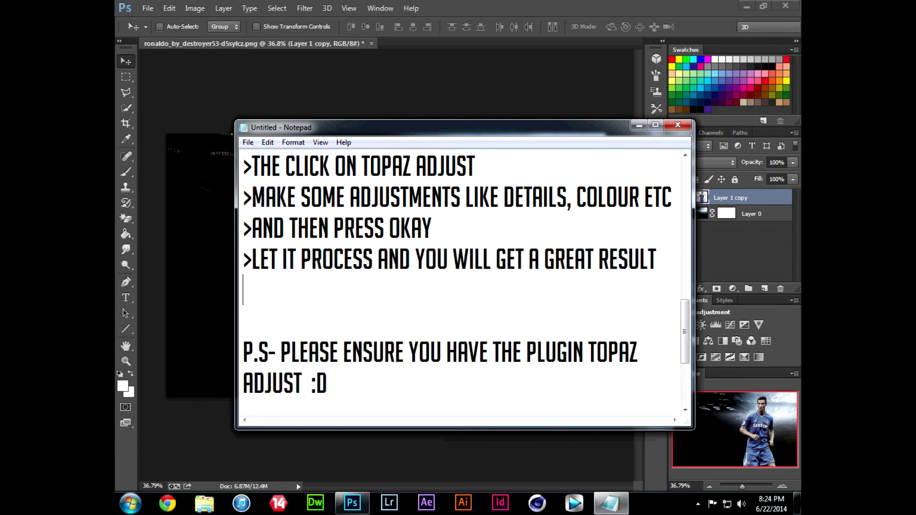
text(>I )
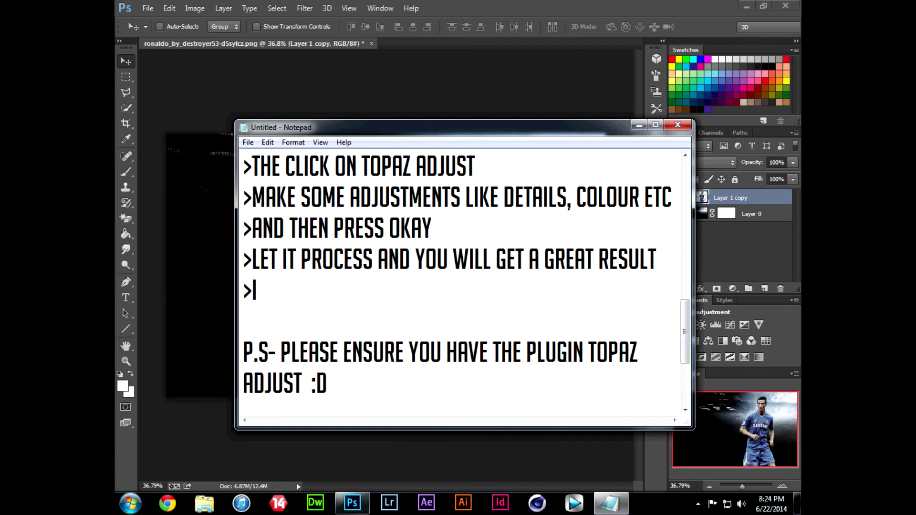
text(HAD ADU)
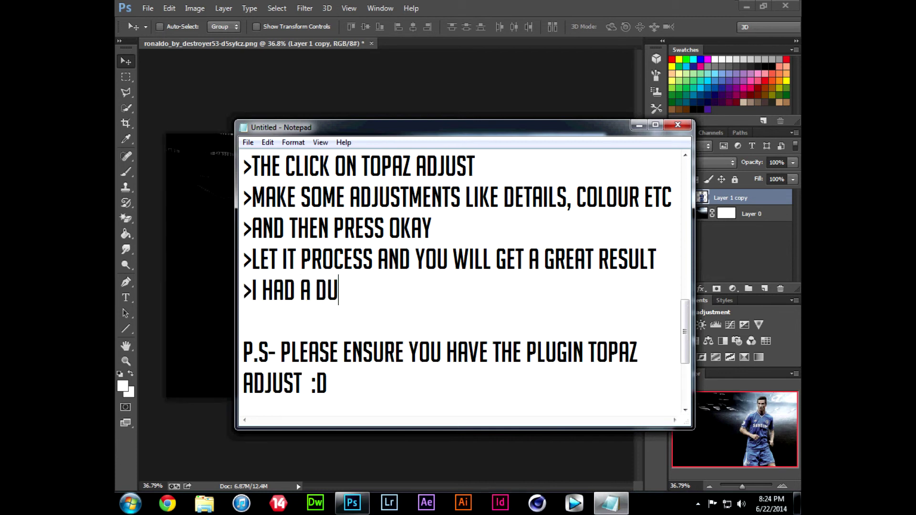
text(LL BACKG)
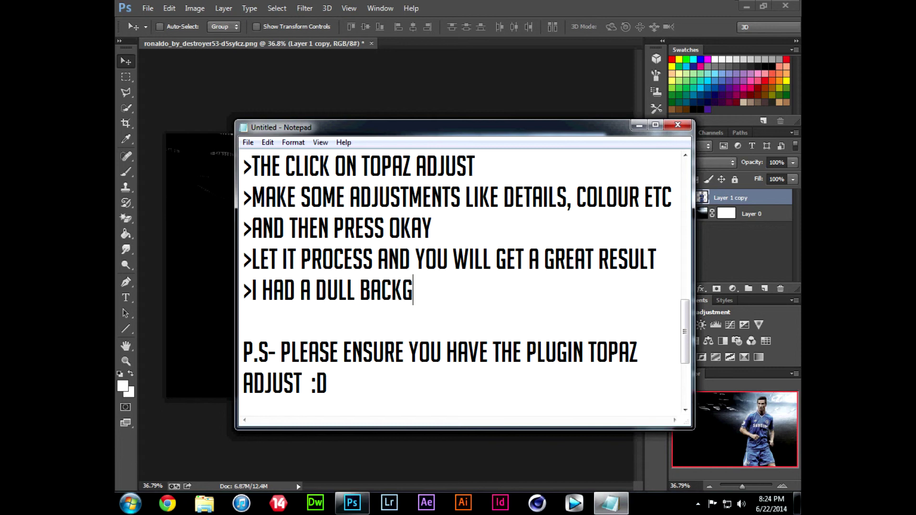
text(ROUN)
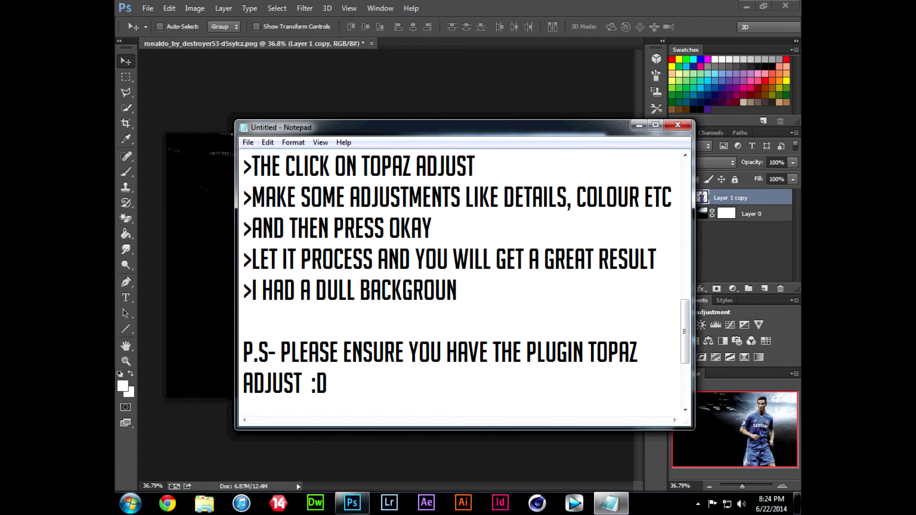
text(G)
key(BackSpace)
text(D SO )
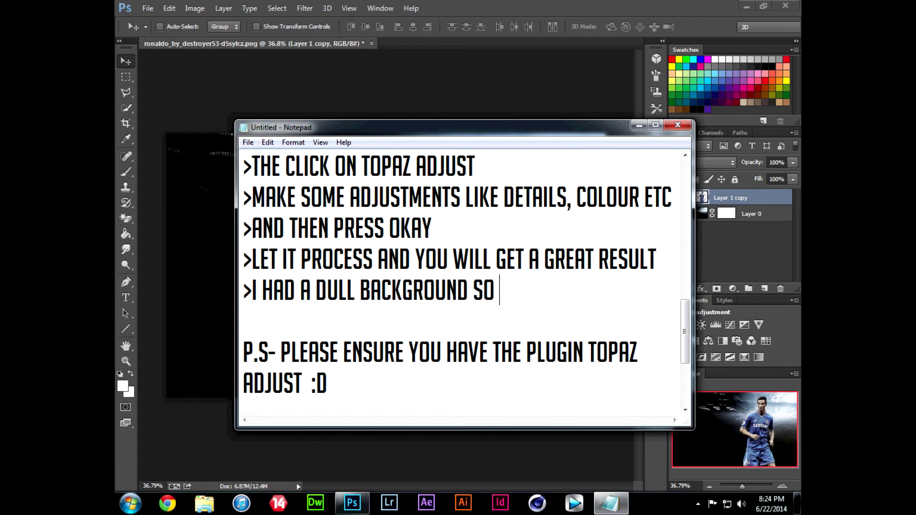
text(I MA)
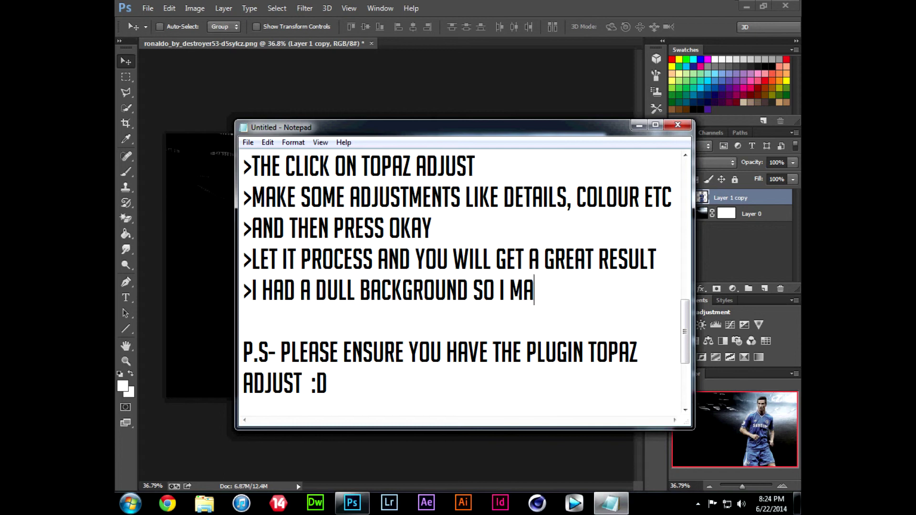
text(DE THE C)
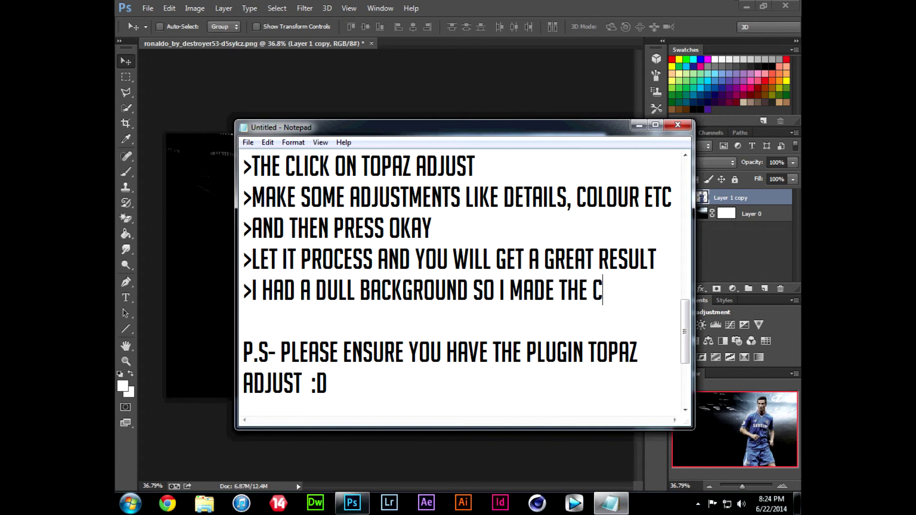
text(OLOUR)
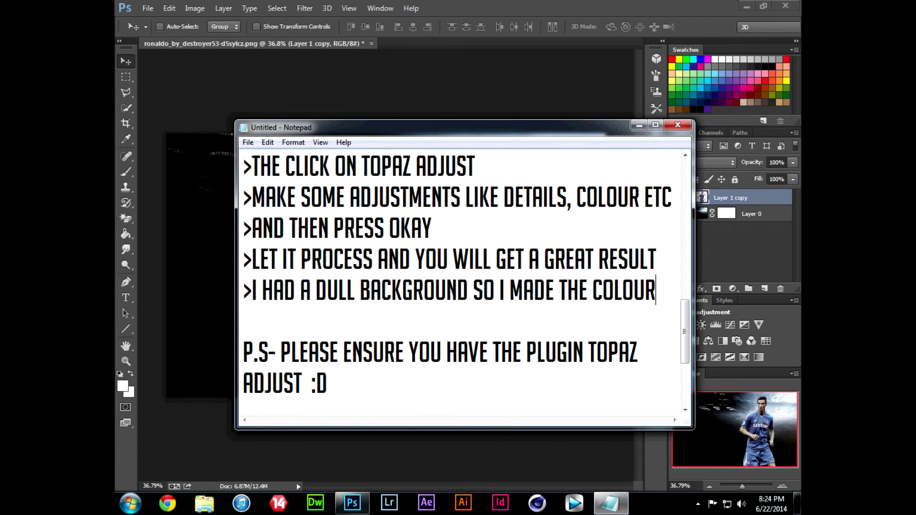
key(Return)
Continue with 'lighter, you can ignore the colour tab if not required' and add 'FOR EXAMPLE'
text(L)
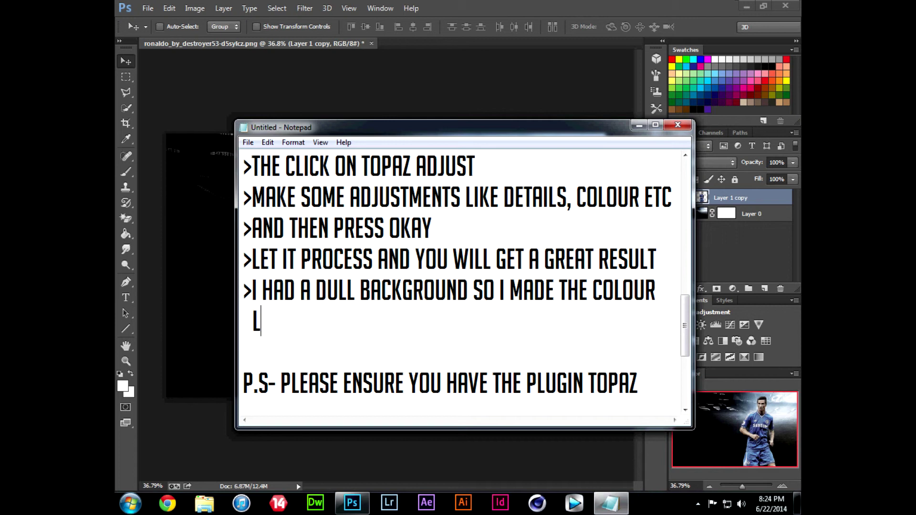
text(IGHTER,)
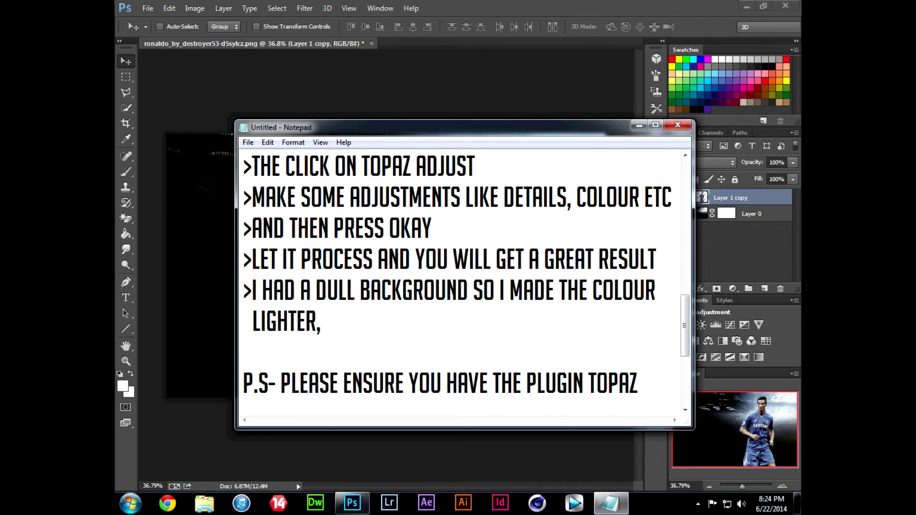
text( YOU)
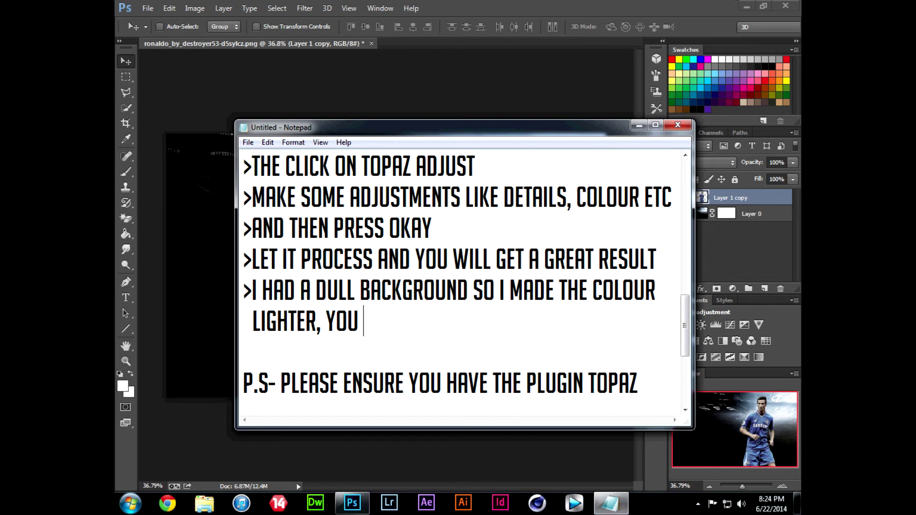
text( CAN IG)
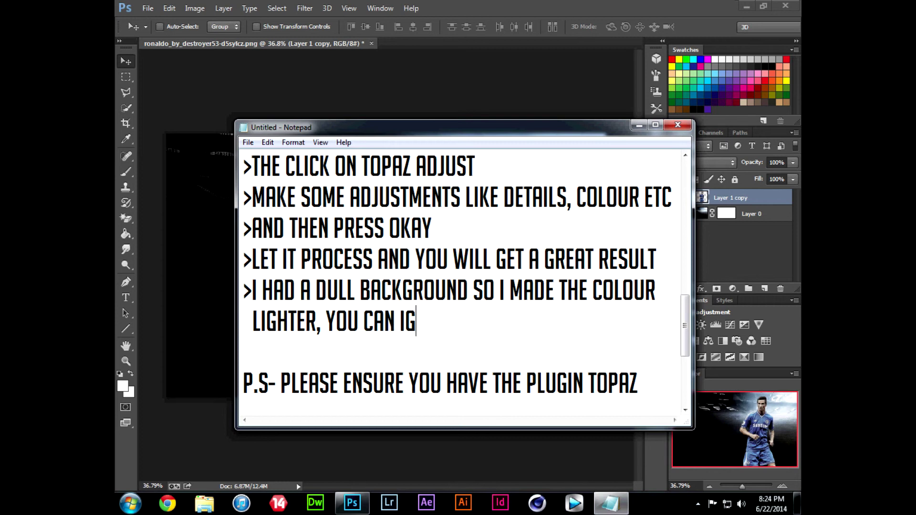
text(NORE TH E)
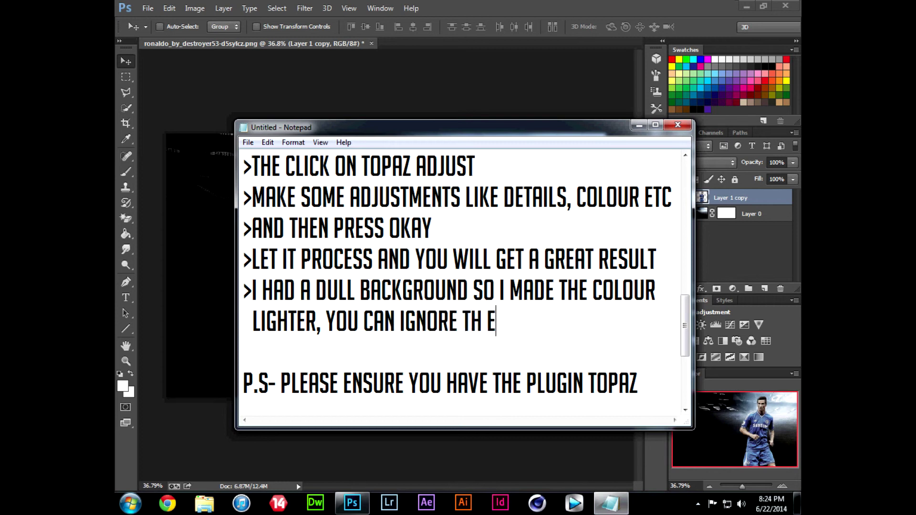
key(BackSpace)
key(BackSpace)
text(E CL)
key(BackSpace)
text(O)
text(l)
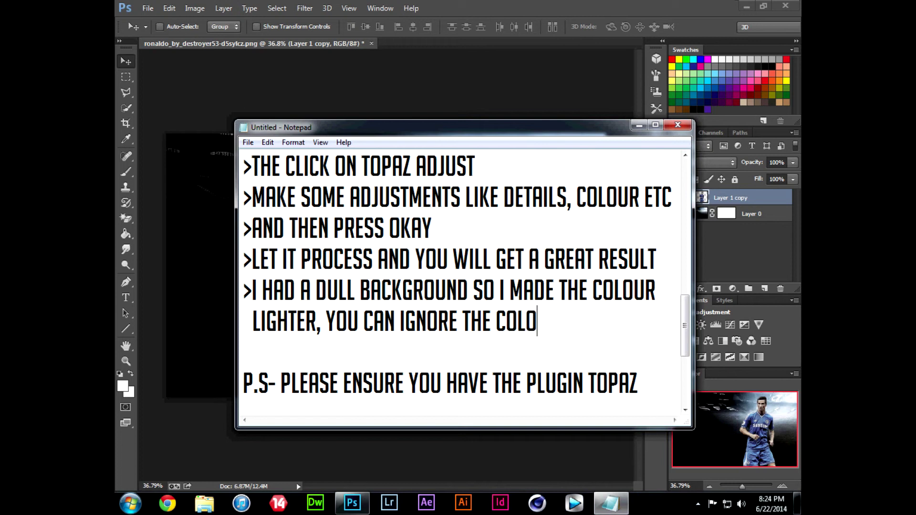
text(ur ta)
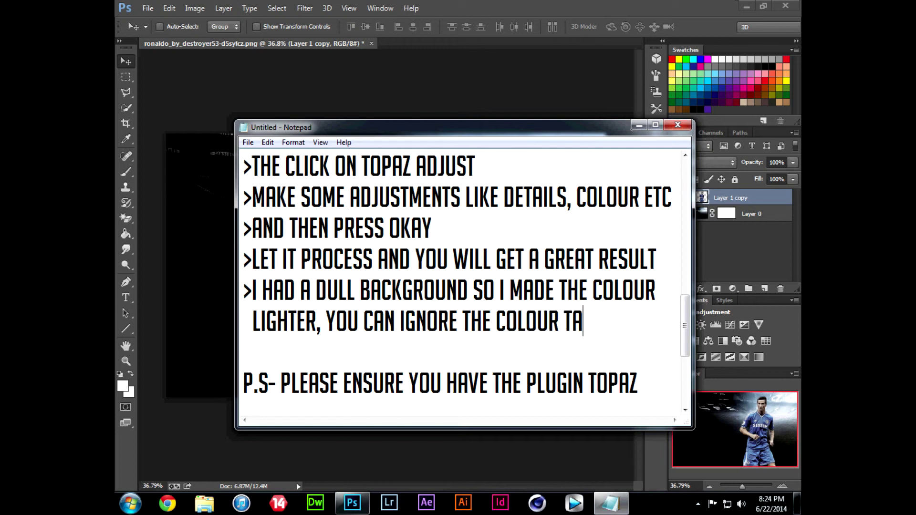
text(b if)
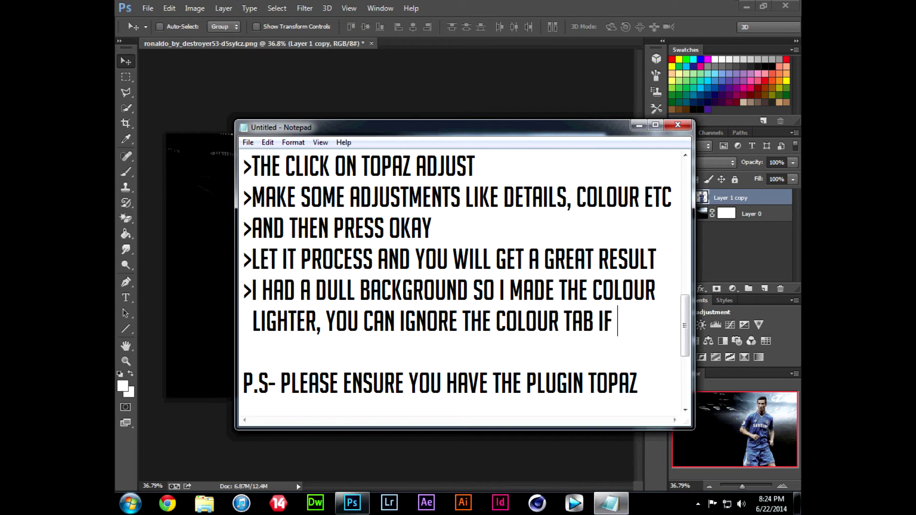
text(not)
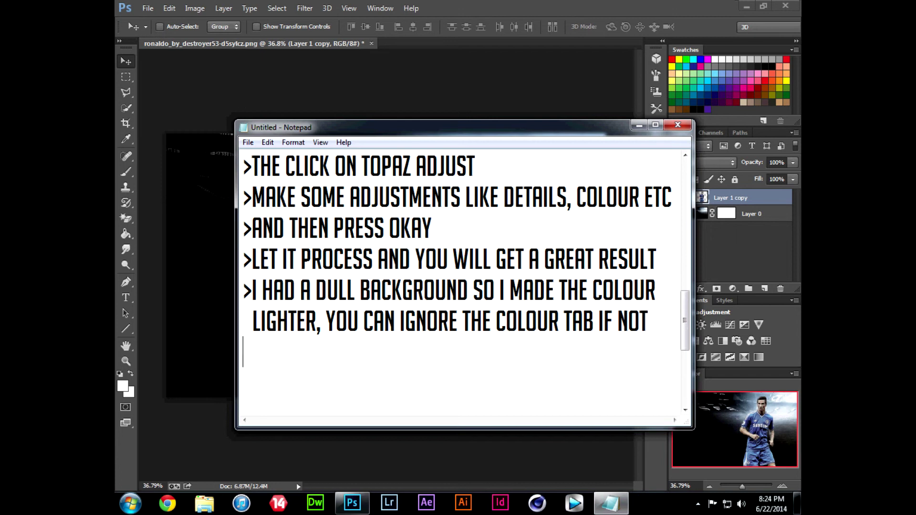
text(re)
text(quired)
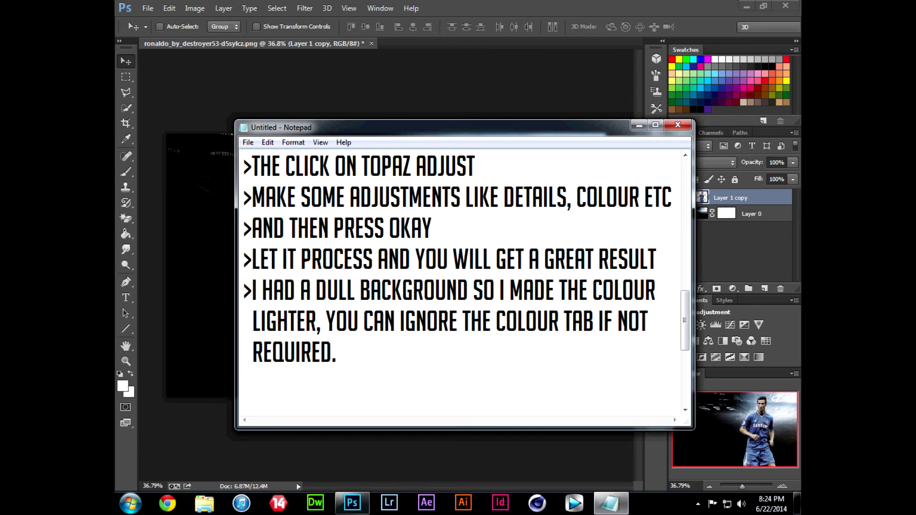
key(Return)
text(F)
text(OR EX)
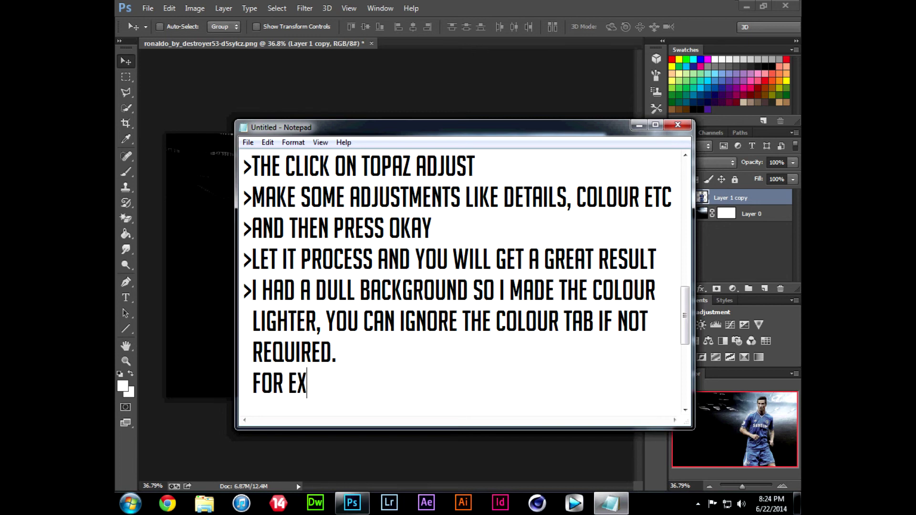
text(AMPLE)
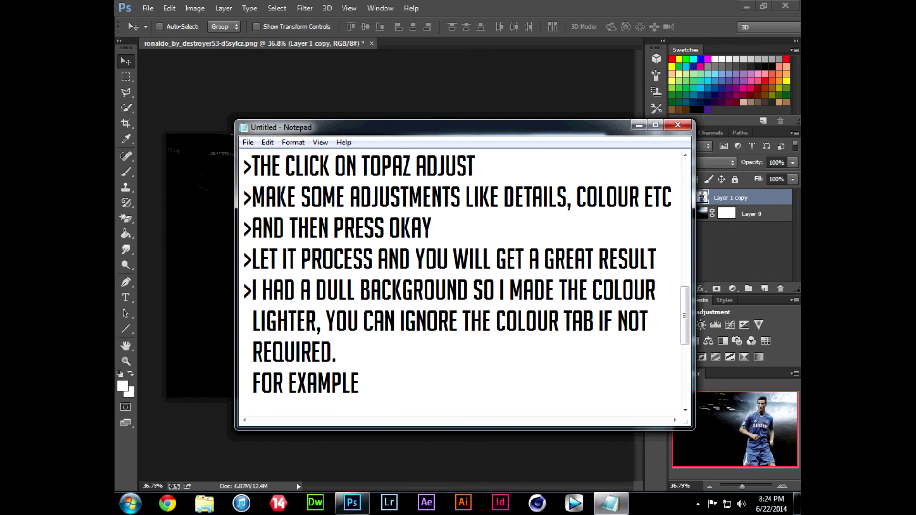
key(shift+Left)
key(shift+Left)
key(shift+Left)
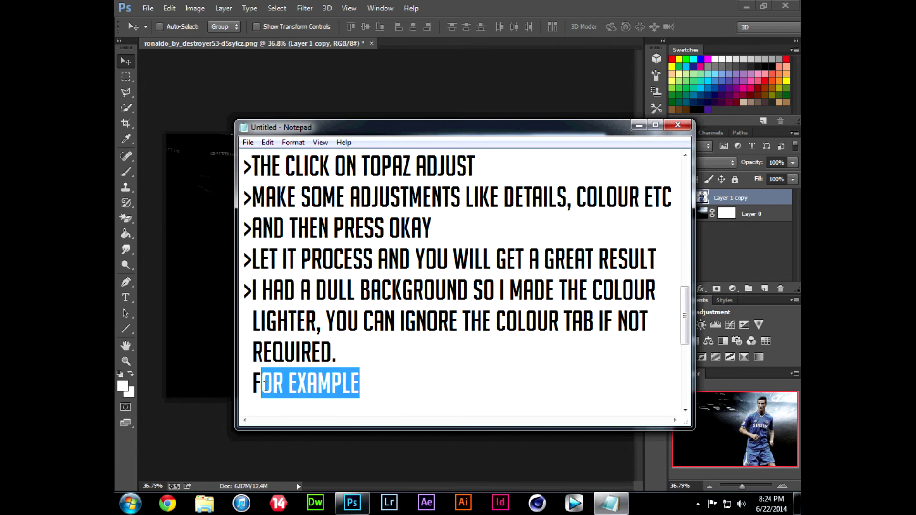
key(shift+Left)
key(shift+Left)
Open the Messi render image and drag the player into the stadium composite
click(638, 125)
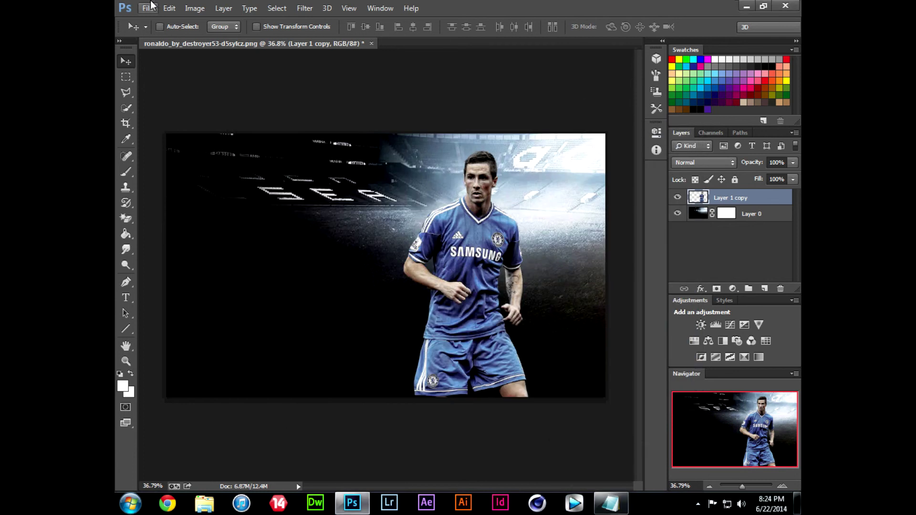
click(148, 8)
click(160, 31)
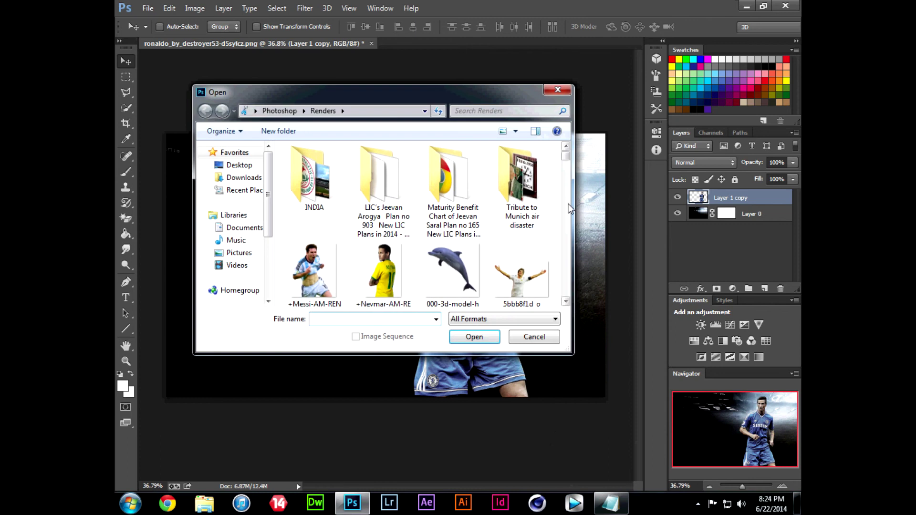
click(315, 267)
click(466, 344)
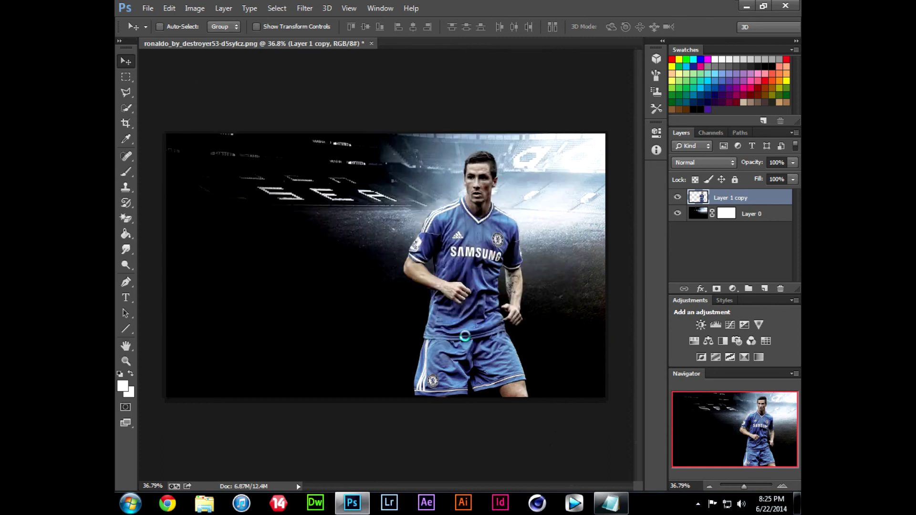
drag(429, 44, 567, 98)
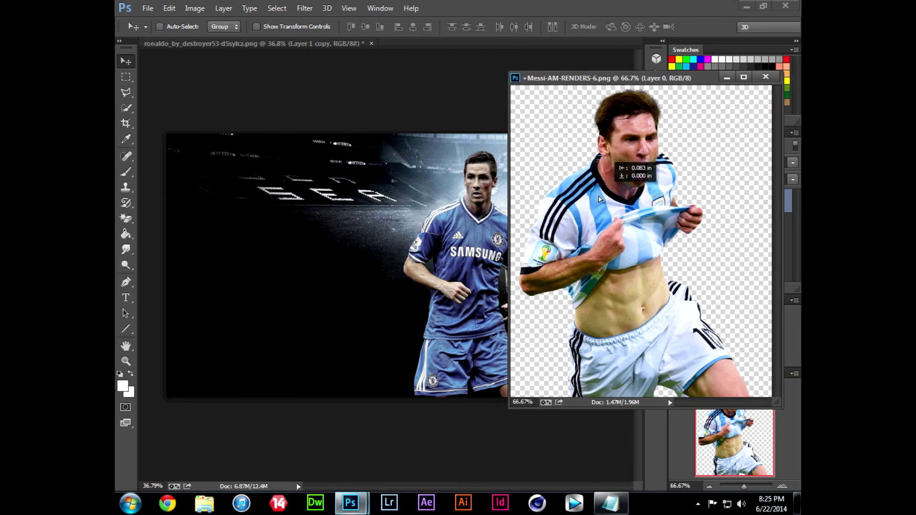
mouse_move(635, 176)
mouse_down()
mouse_move(348, 267)
mouse_move(294, 263)
mouse_up()
click(766, 77)
Enlarge the Messi player to about 140% and apply the transform
click(283, 28)
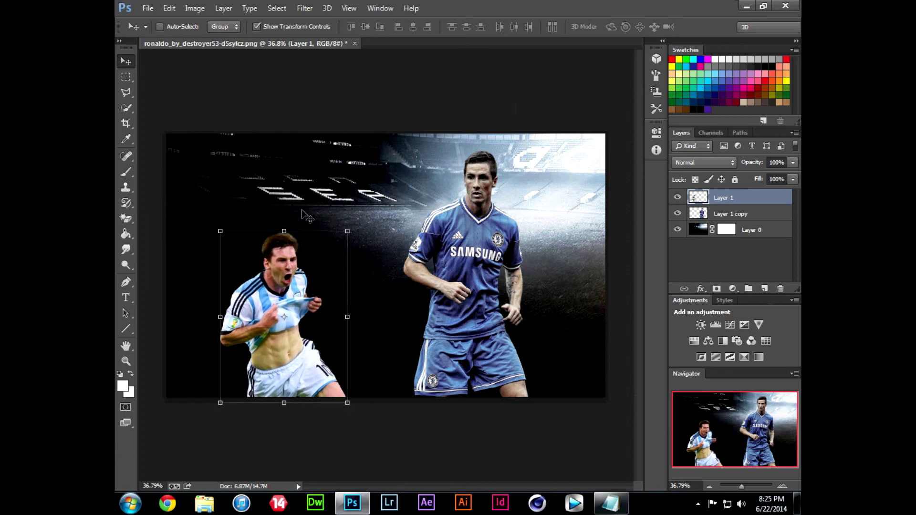
drag(344, 229, 398, 163)
click(125, 61)
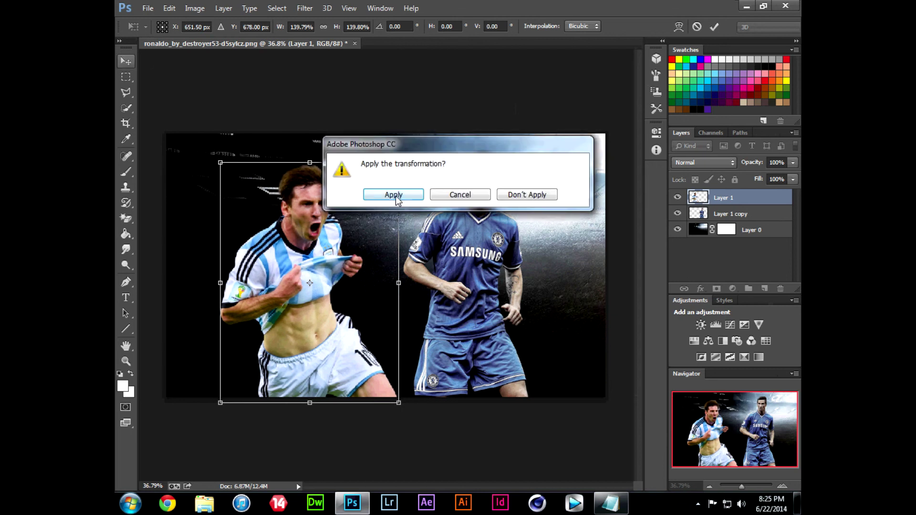
click(394, 195)
Duplicate Layer 1 and merge the copy back down into it
right_click(696, 196)
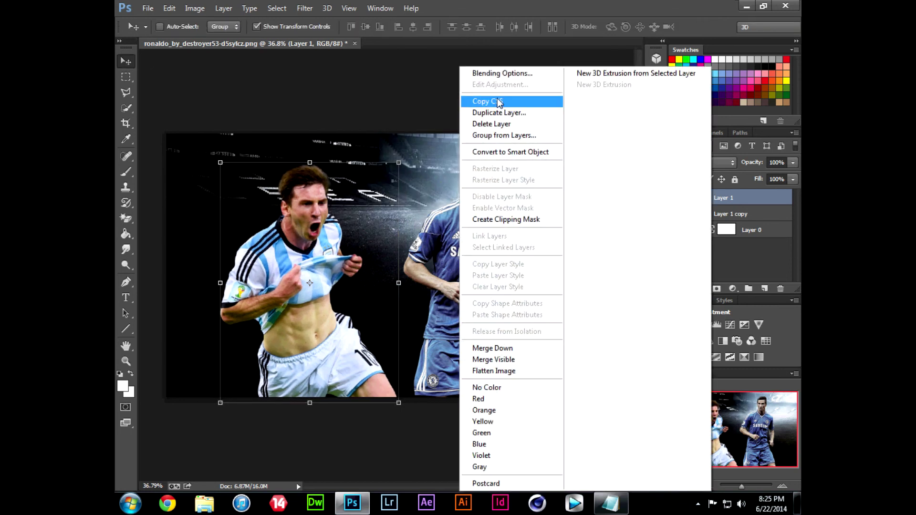
click(491, 113)
click(543, 155)
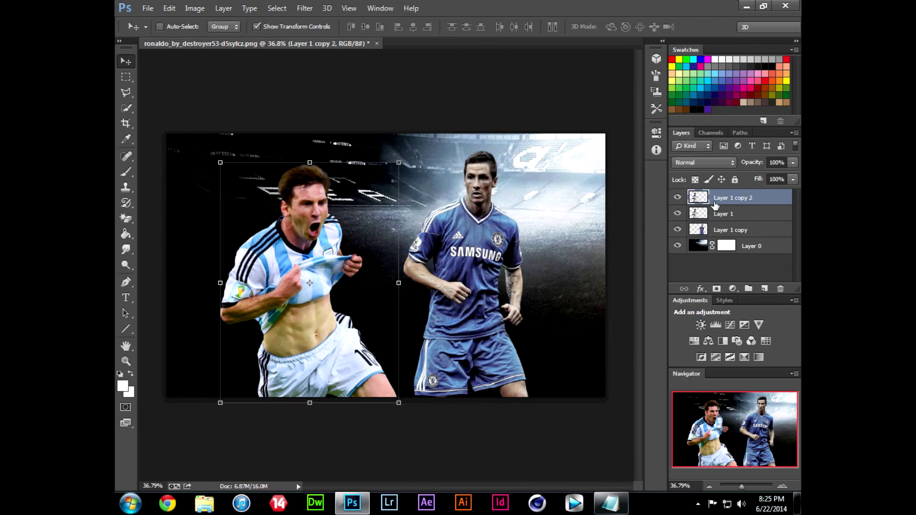
click(223, 8)
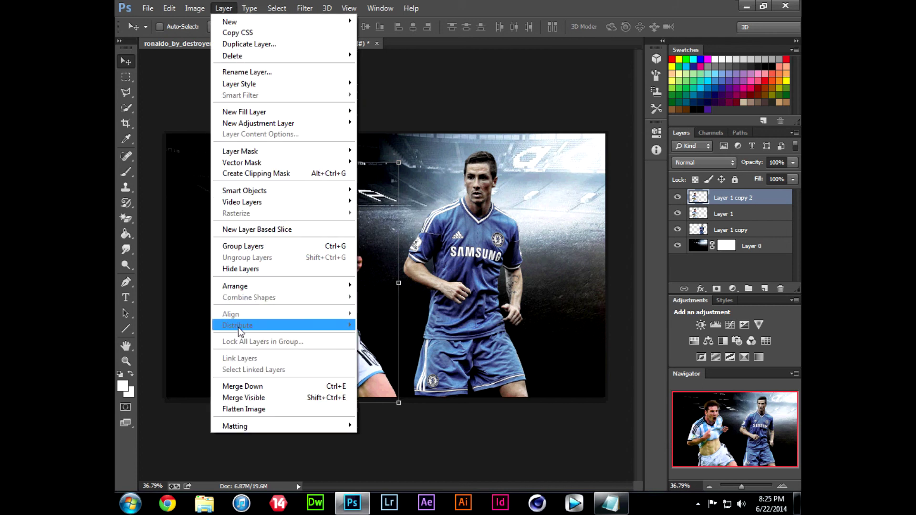
click(252, 386)
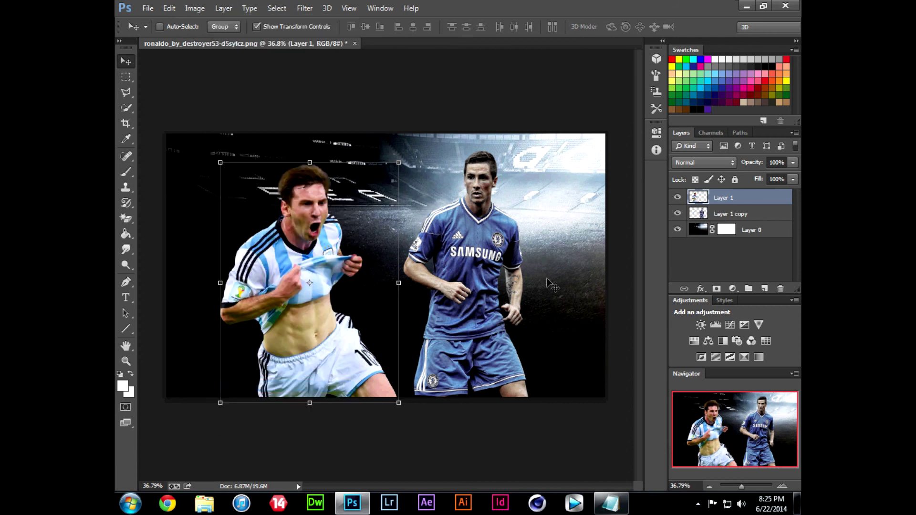
click(304, 8)
mouse_move(322, 337)
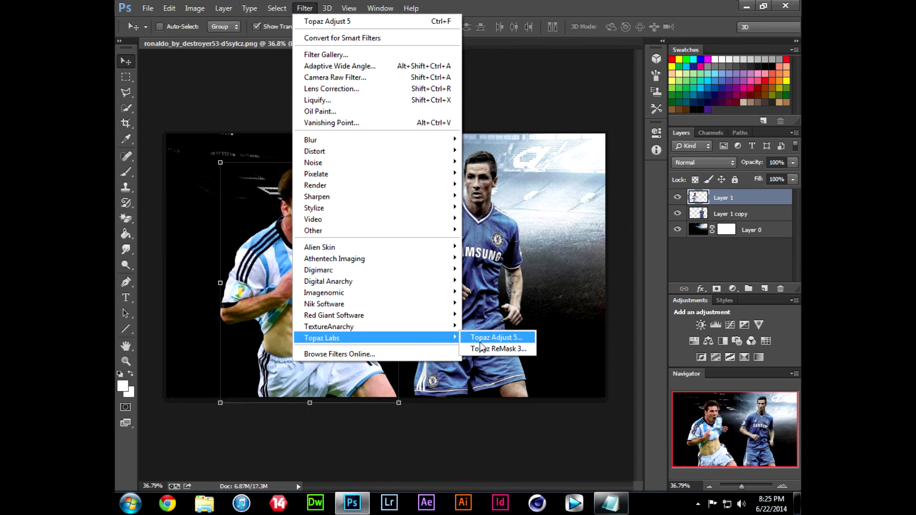
Apply Topaz Adjust 5 Details: Strength 0.60, Detail Boost 1.74, Threshold 0.07, Radius 22.04, Sharpen 0.95
click(489, 339)
click(698, 253)
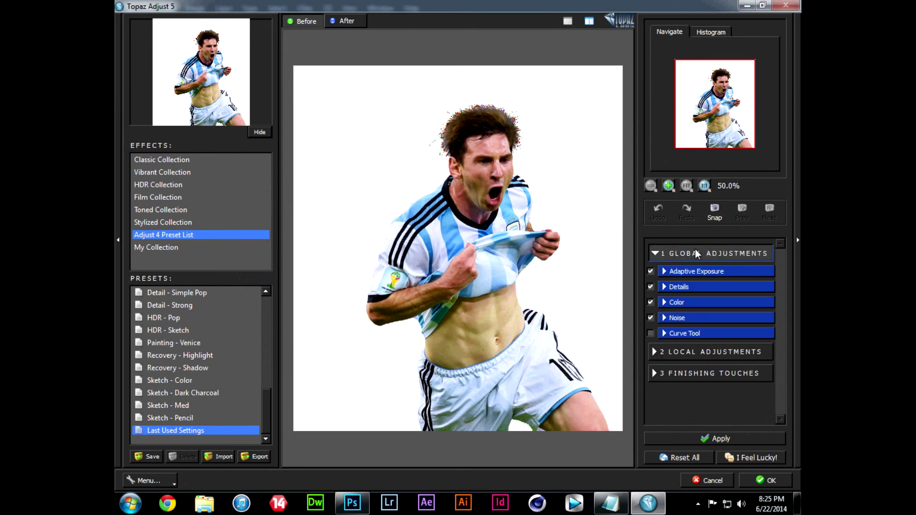
click(675, 291)
mouse_move(677, 327)
mouse_down()
mouse_move(679, 354)
mouse_move(700, 348)
mouse_move(682, 375)
mouse_up()
click(680, 398)
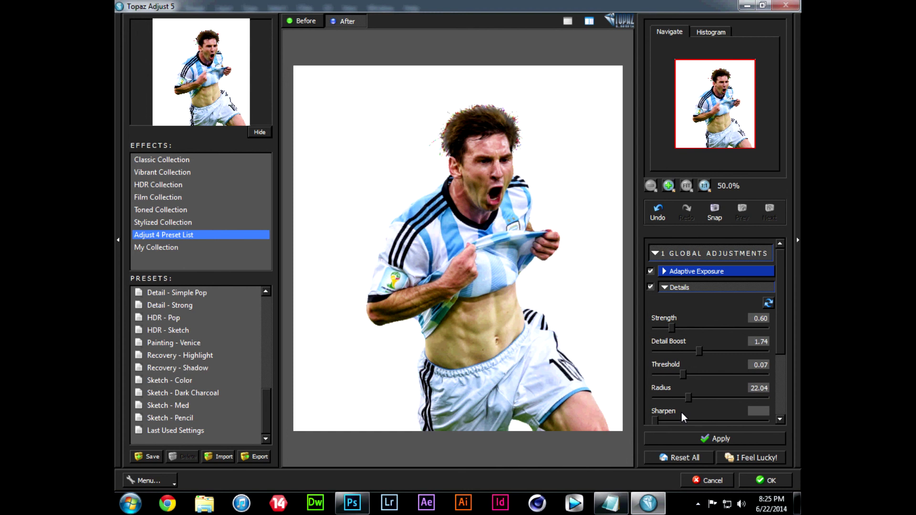
click(682, 420)
click(752, 476)
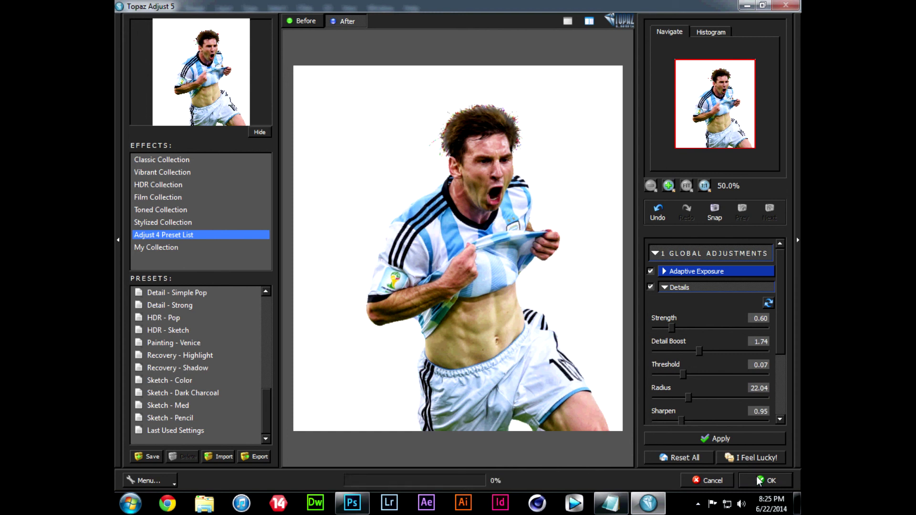
Nudge the striped-shirt footballer right, delete its layer, and bring Notepad back to the front
mouse_move(320, 244)
mouse_down()
mouse_move(332, 245)
mouse_move(331, 224)
mouse_up()
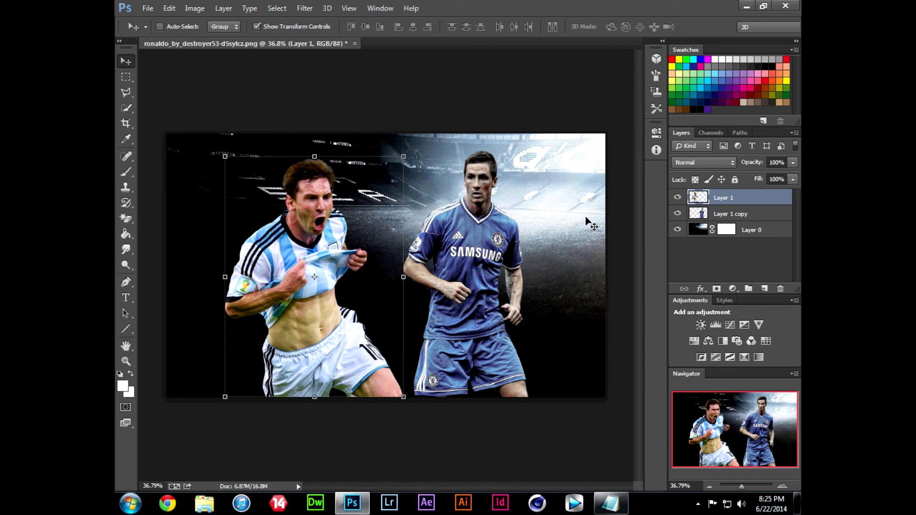
key(Delete)
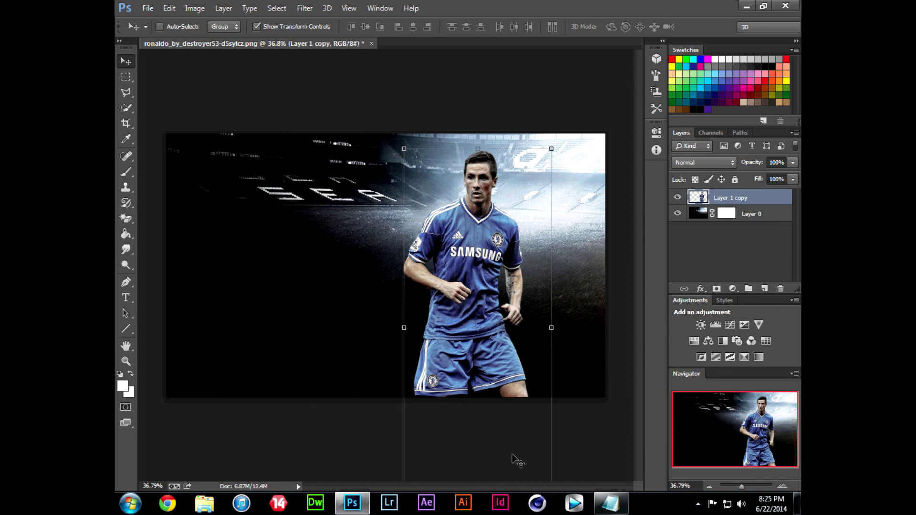
click(609, 504)
Add "//... SO YOU GET A DIFFERENT RESULT" under FOR EXAMPLE, then paste the Topaz Adjust plugin P.S
click(380, 370)
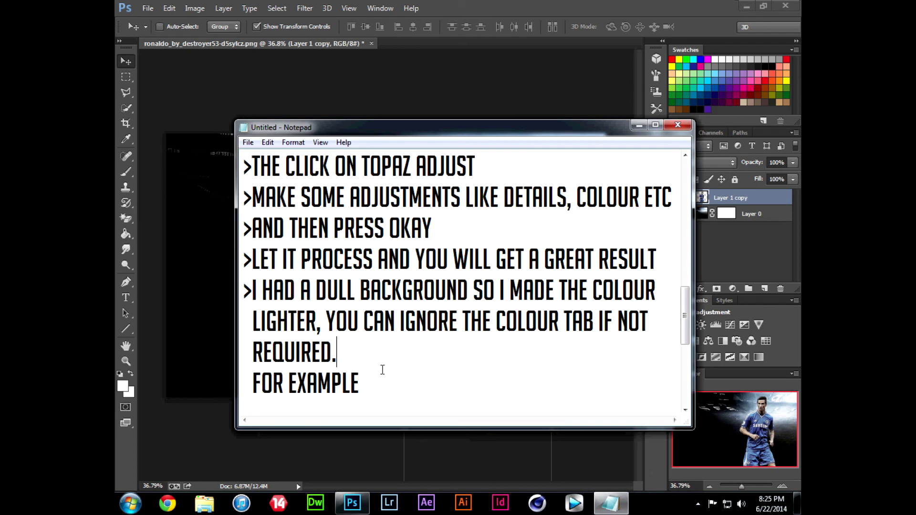
key(Return)
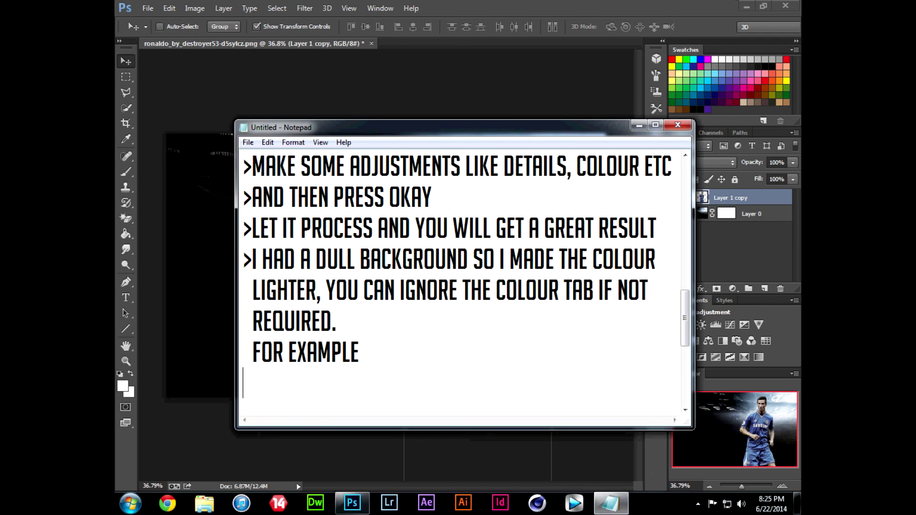
text(//.)
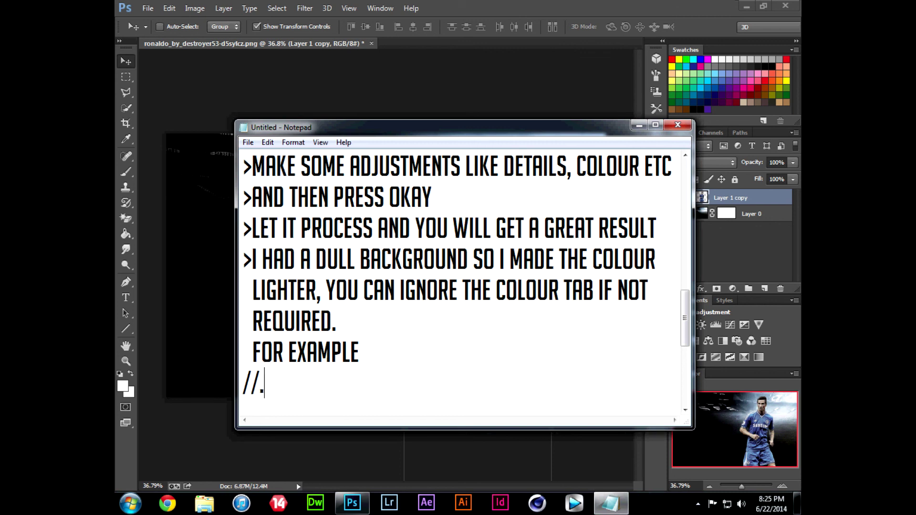
text(.. SO Y)
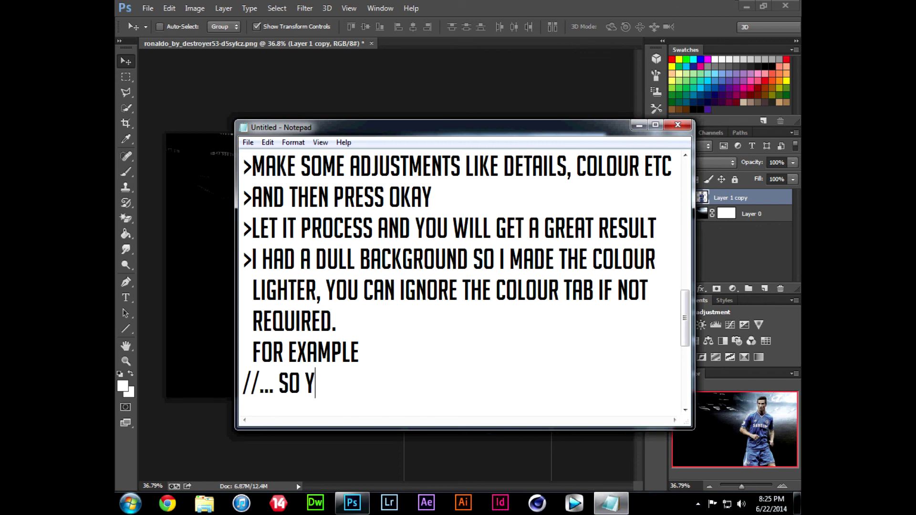
text(OU HET A)
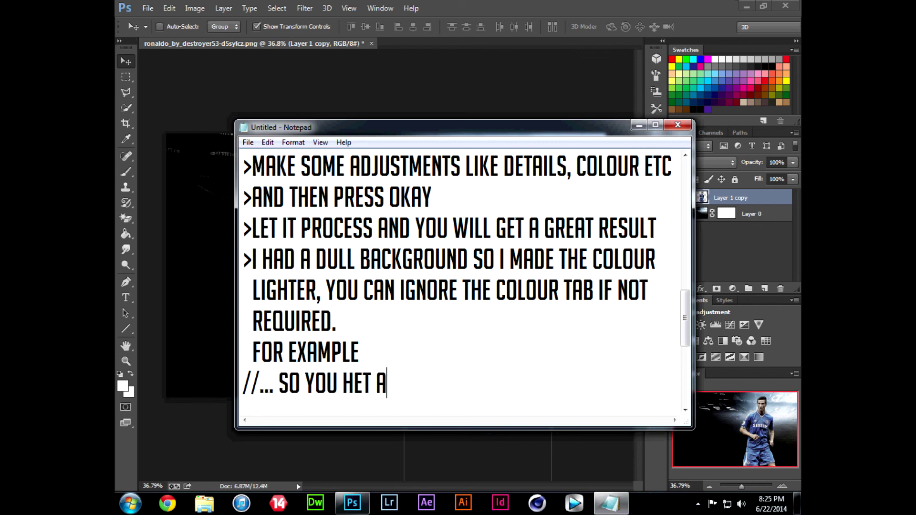
key(BackSpace)
key(BackSpace)
key(BackSpace)
key(BackSpace)
key(BackSpace)
text(GE)
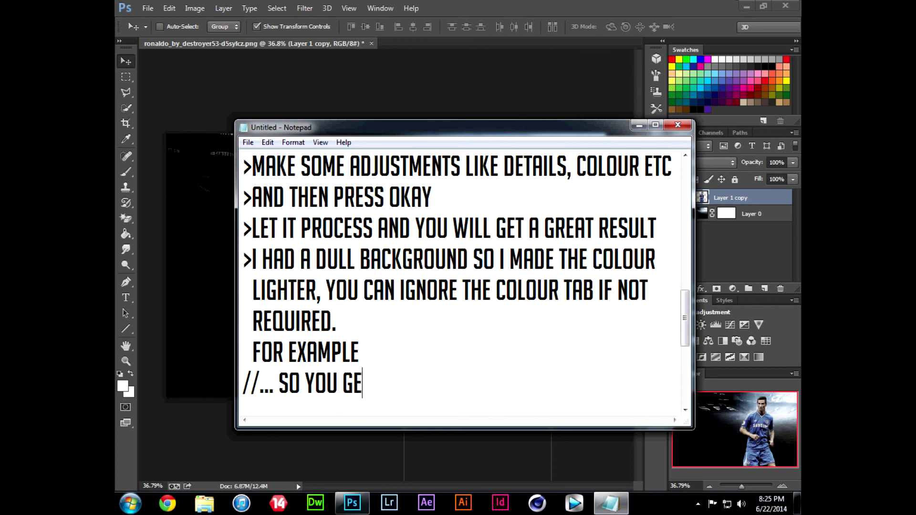
text(T A DIFFE)
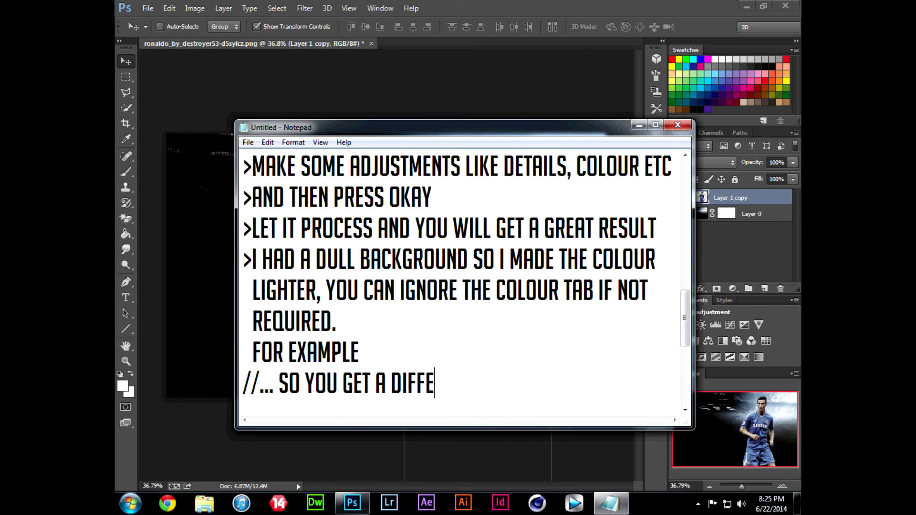
text(RENT RE)
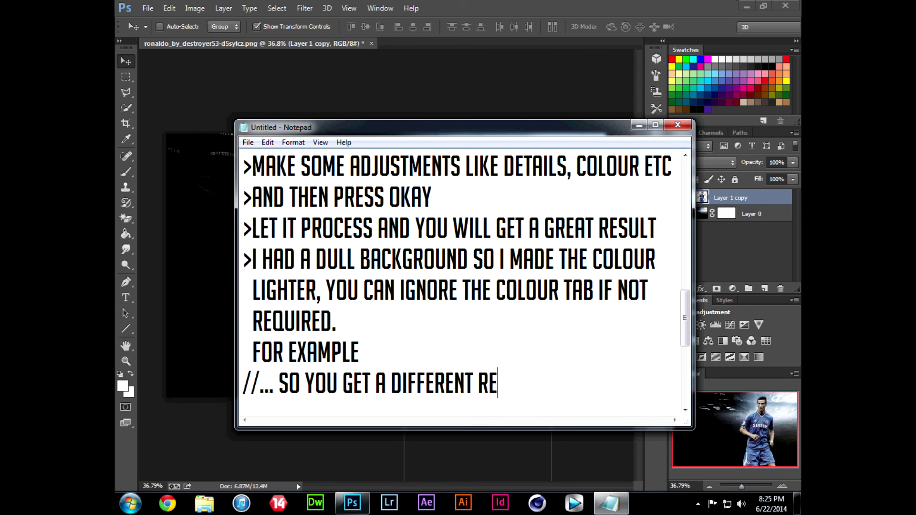
text(SULT)
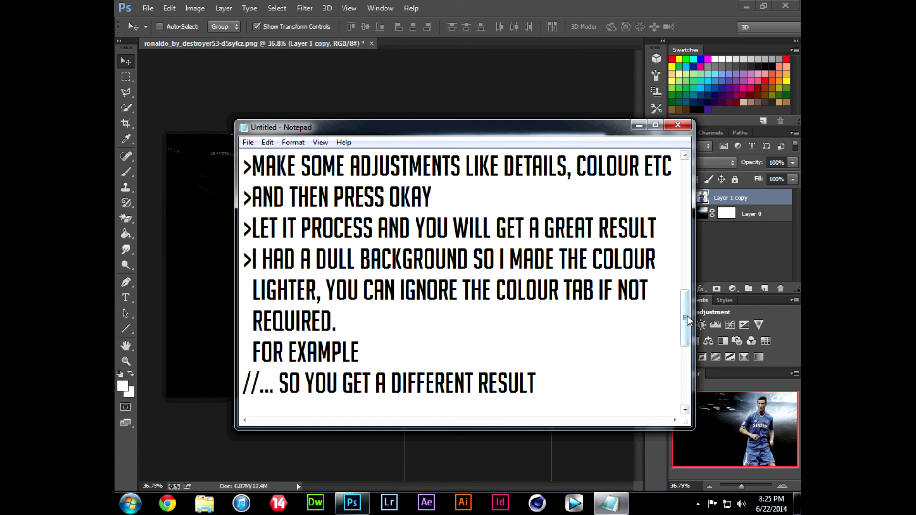
key(ctrl+v)
Select the P.S. reminder, ADJUST :D and HOPE YOU LIKED IT :) lines to review them
drag(241, 319, 653, 312)
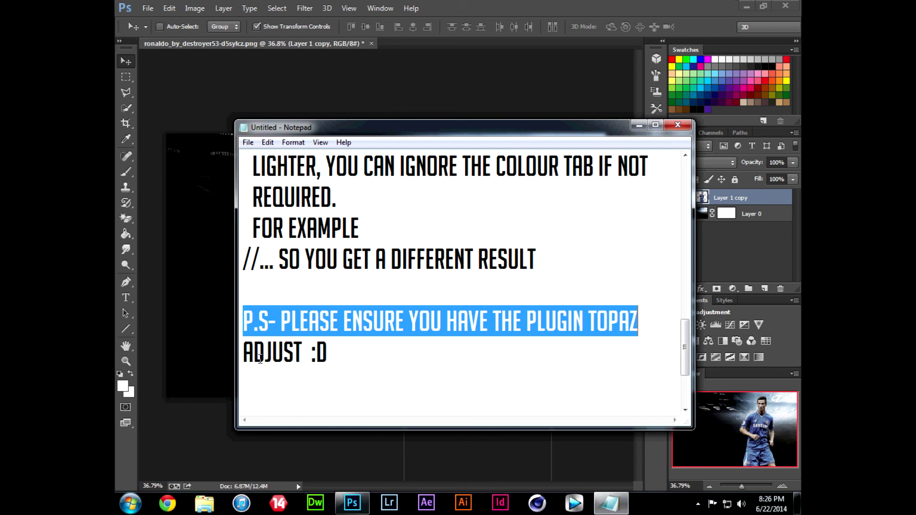
drag(245, 352, 354, 344)
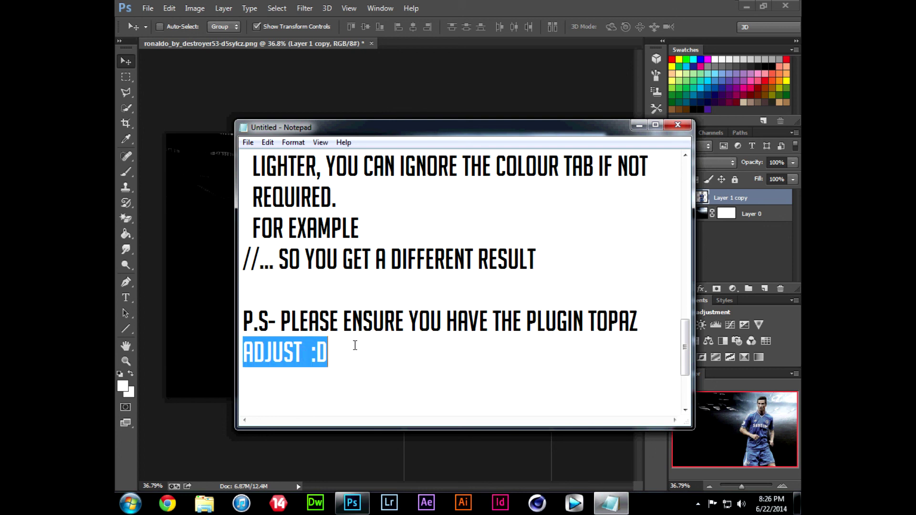
drag(688, 336, 683, 348)
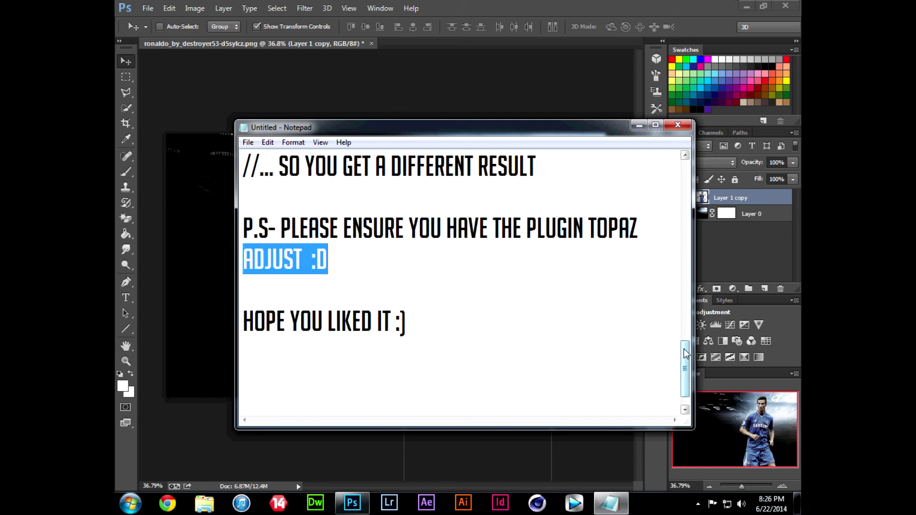
drag(249, 324, 420, 322)
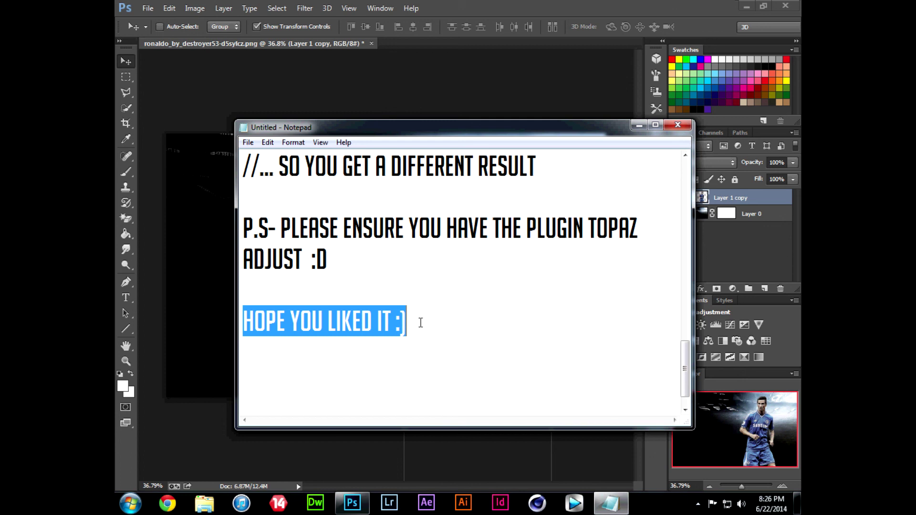
Paste the thanks-for-watching, like-and-subscribe message below HOPE YOU LIKED IT :)
click(421, 323)
key(Return)
right_click(270, 376)
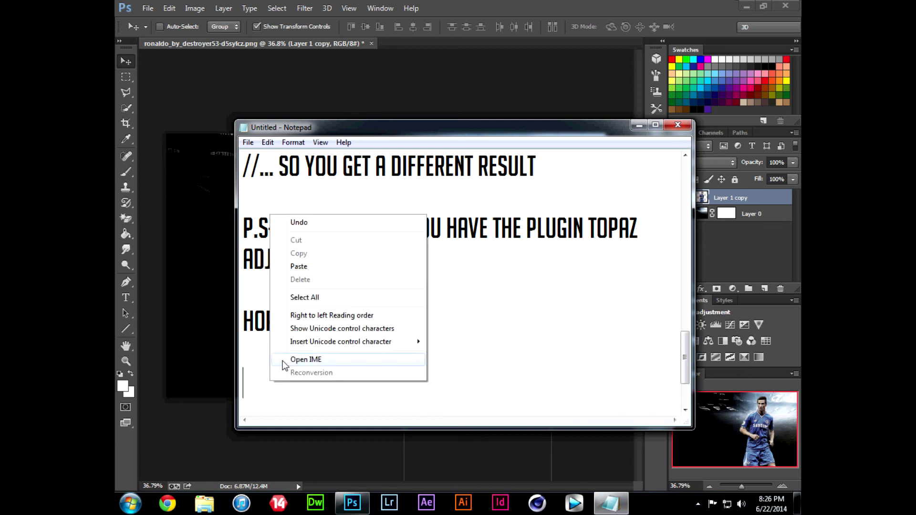
click(298, 266)
drag(684, 357, 682, 368)
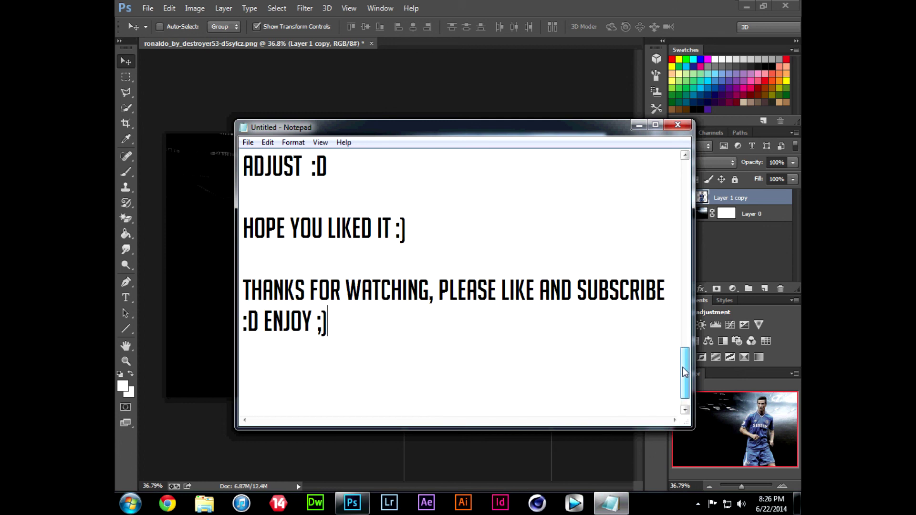
mouse_move(668, 290)
mouse_down()
mouse_move(242, 293)
mouse_move(335, 323)
mouse_up()
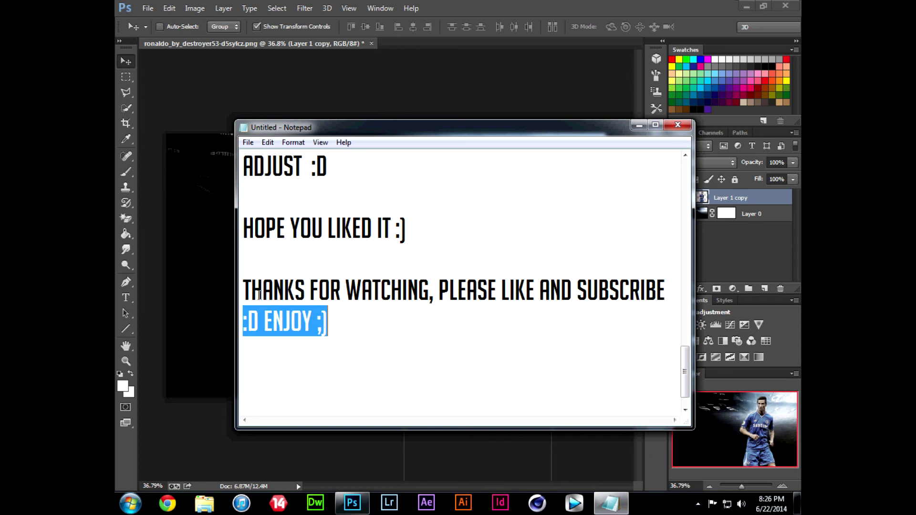
click(327, 322)
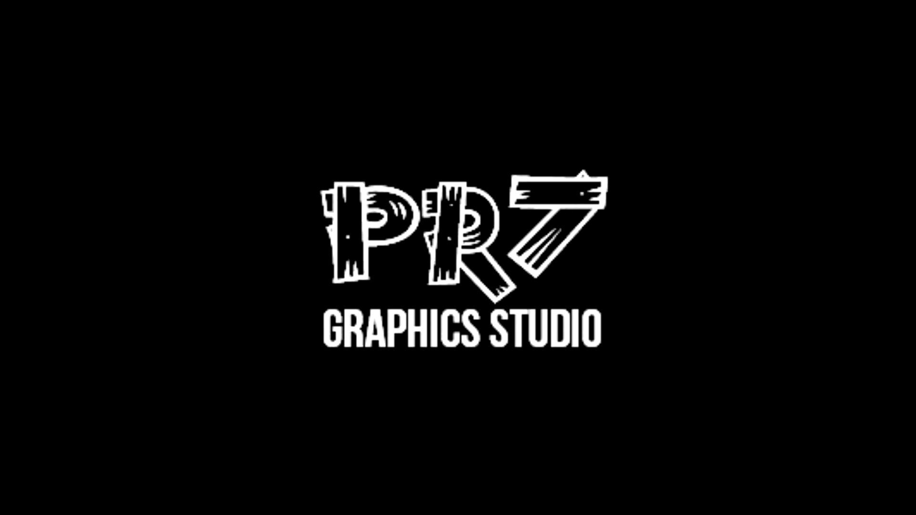